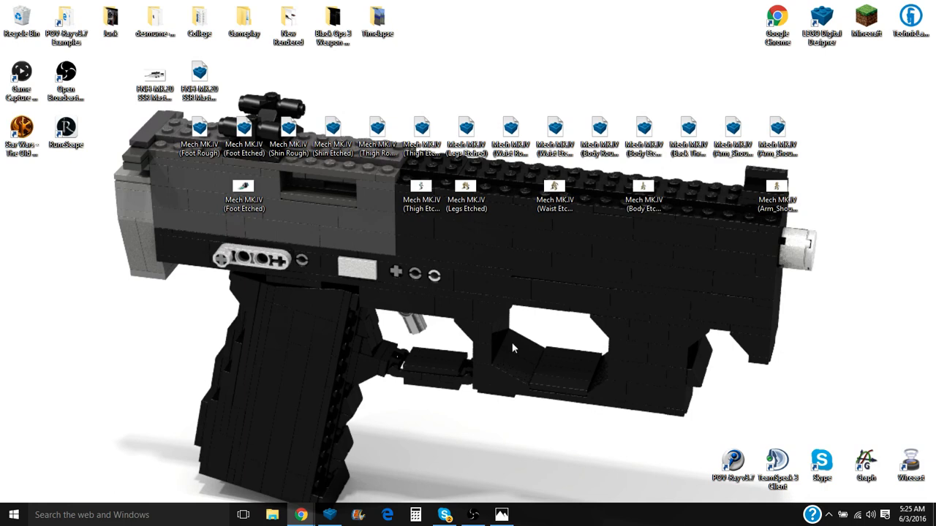
- View the Arm_Shoulder Etched render from the Mech MK.IV image files, then close it
left_click_drag(852, 279, 157, 114)
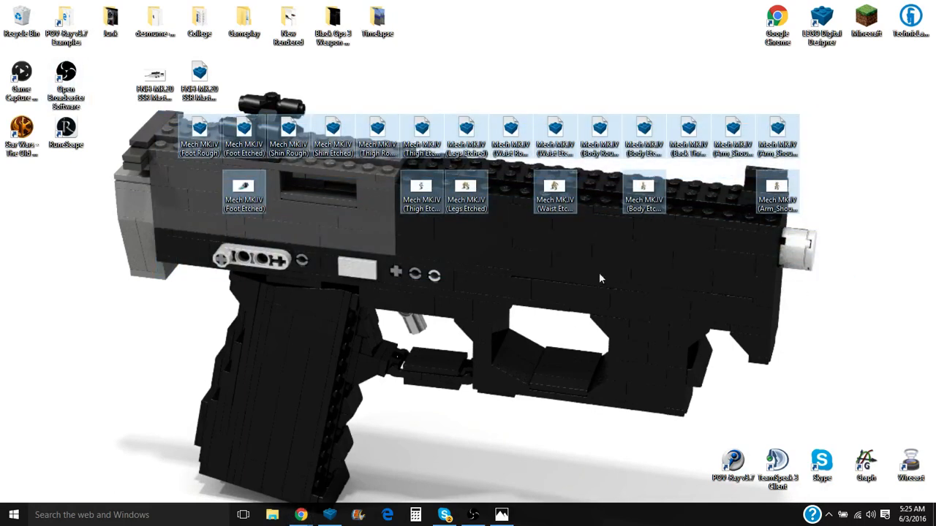
left_click(777, 186)
double_click(777, 186)
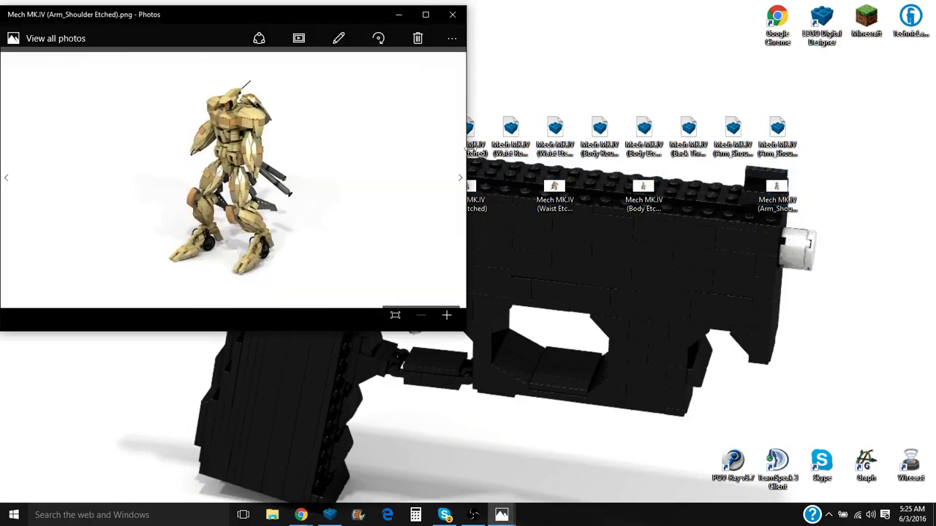
left_click(453, 14)
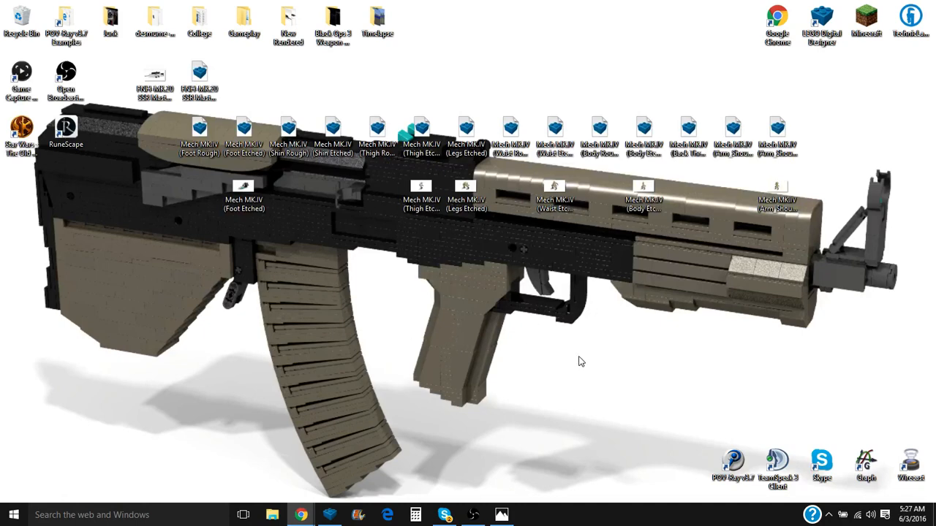
- Bring up the M-14 rifle render, enlarge it for a closer look, then close it
left_click(501, 515)
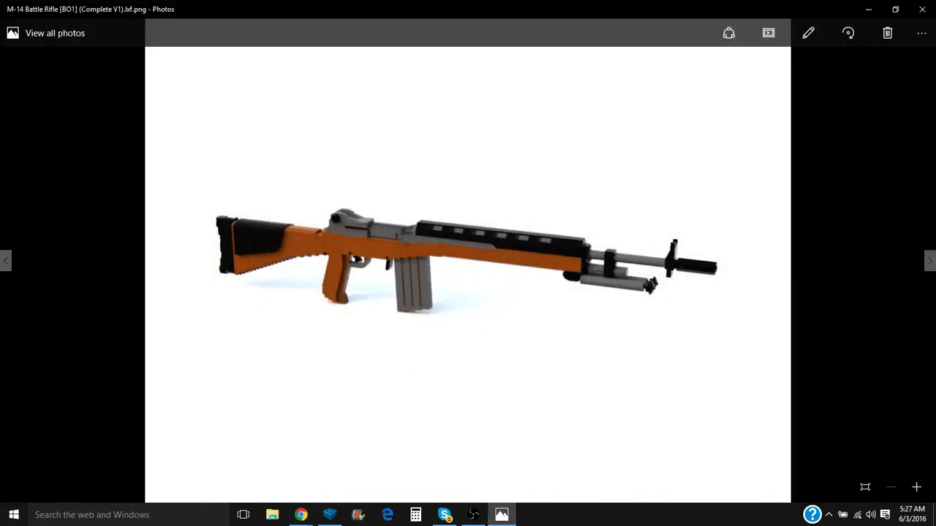
left_click(918, 488)
left_click(918, 490)
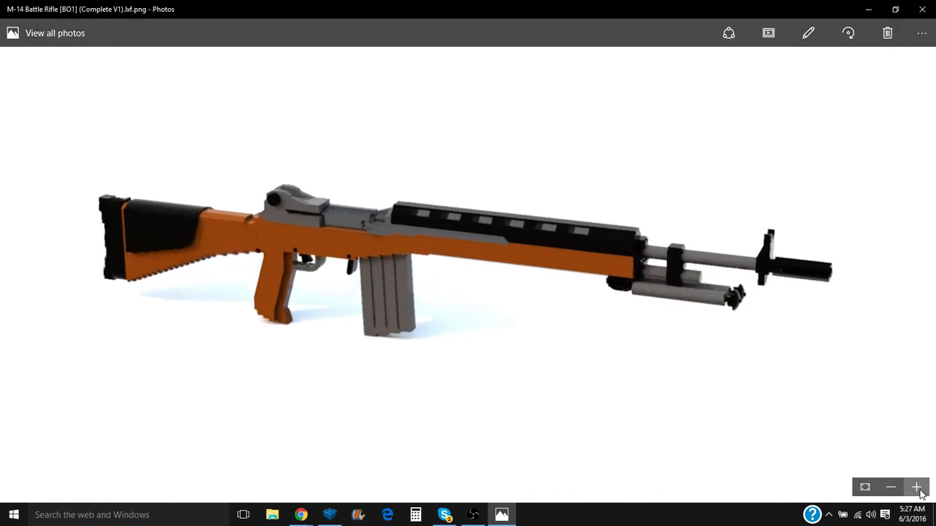
left_click(918, 490)
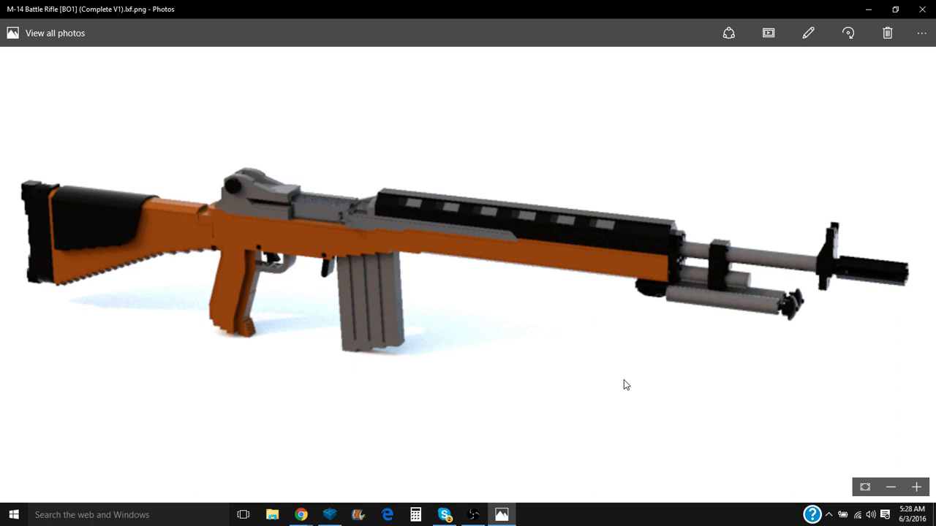
scroll(588, 366, "down", 1)
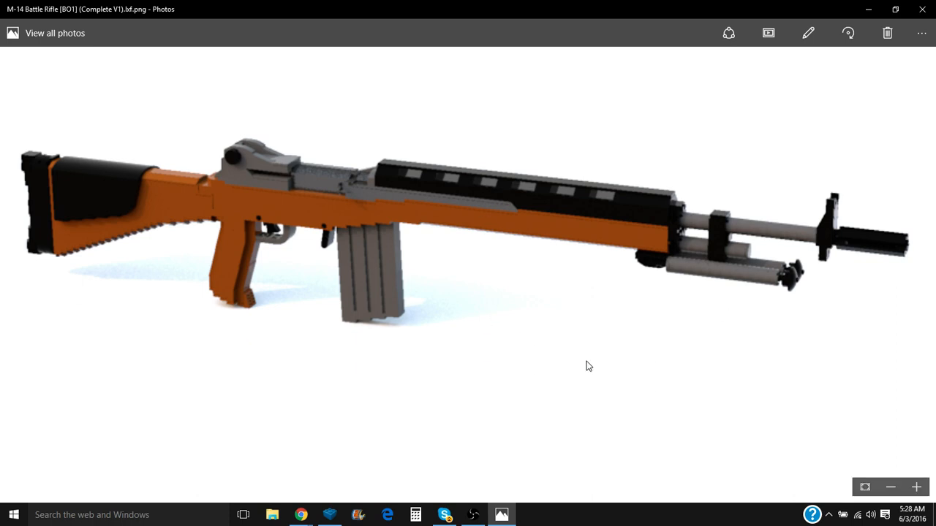
scroll(607, 296, "up", 1)
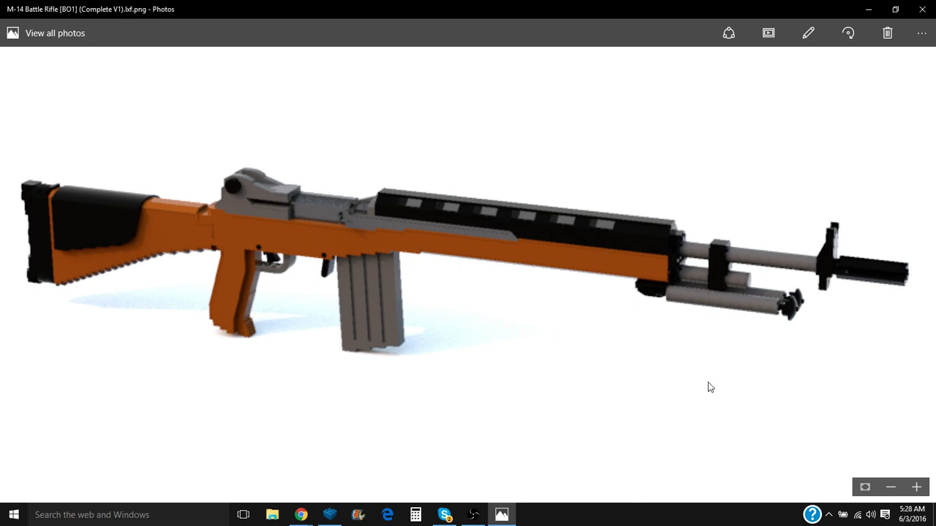
left_click(922, 10)
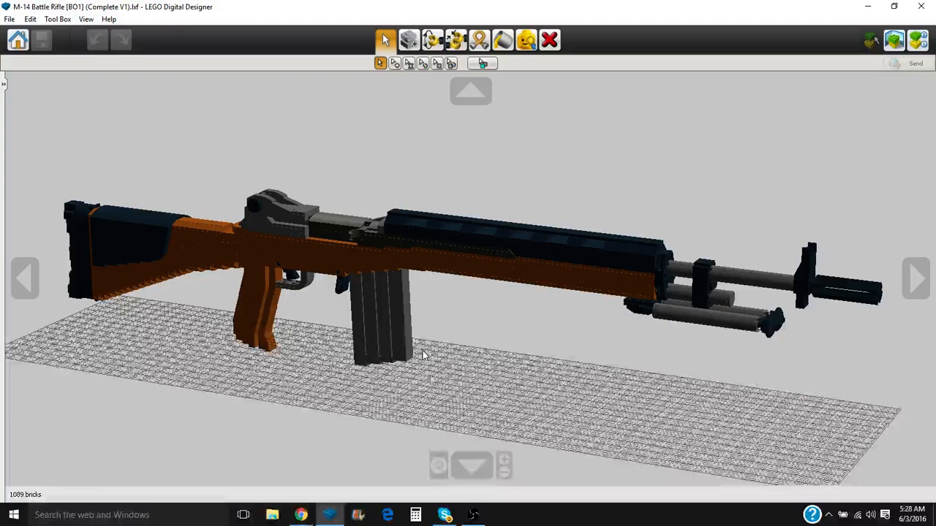
- Orbit the rifle model through end-on, top, side, muzzle-first and stock-first views
mouse_move(844, 376)
left_mouse_down()
mouse_move(687, 367)
mouse_move(737, 356)
mouse_move(563, 343)
mouse_move(655, 384)
mouse_move(824, 383)
left_mouse_up()
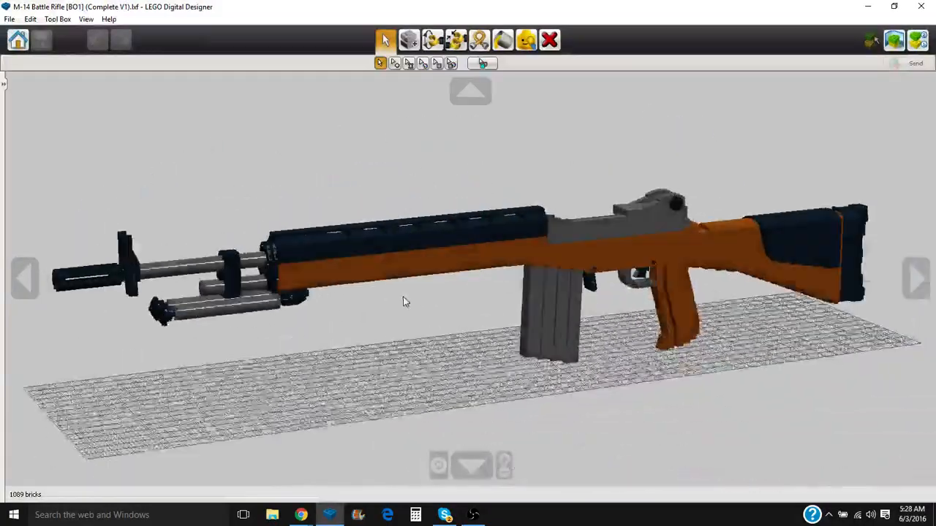
left_click_drag(405, 301, 400, 261)
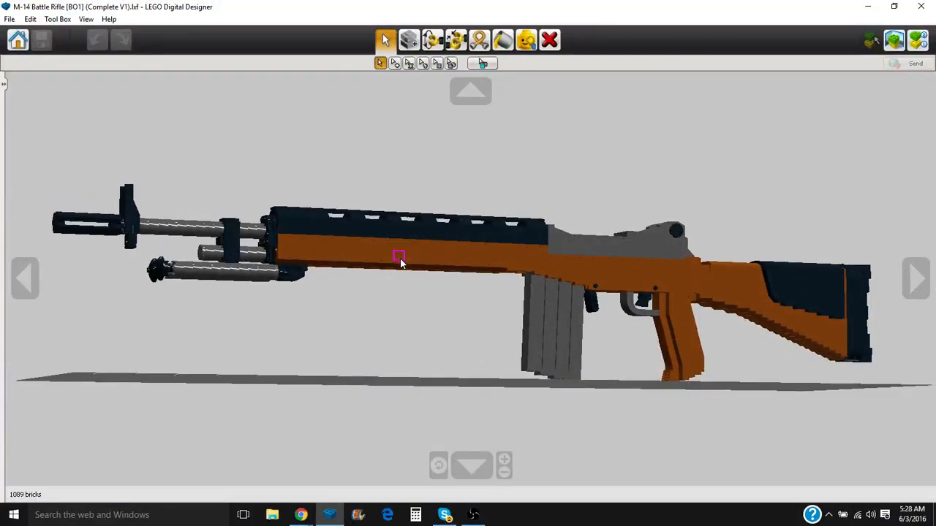
scroll(399, 225, "up", 3)
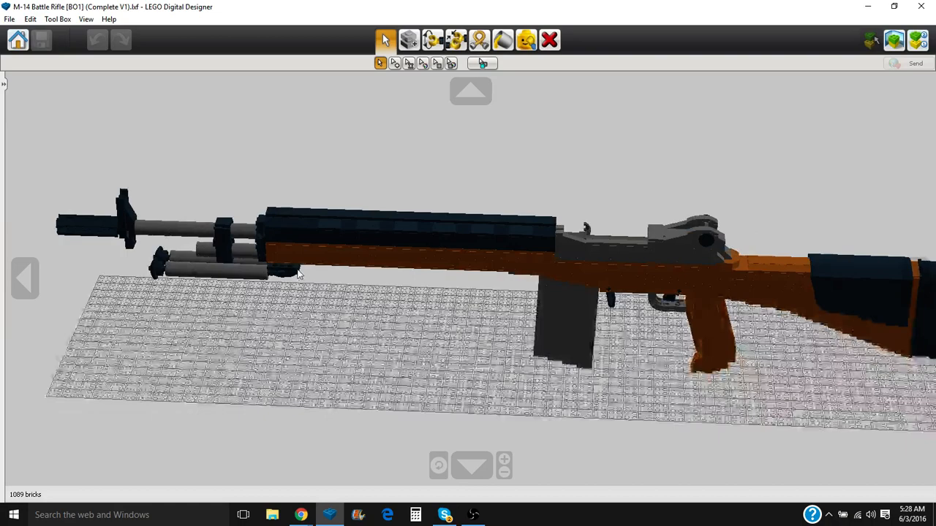
left_click_drag(317, 240, 224, 293)
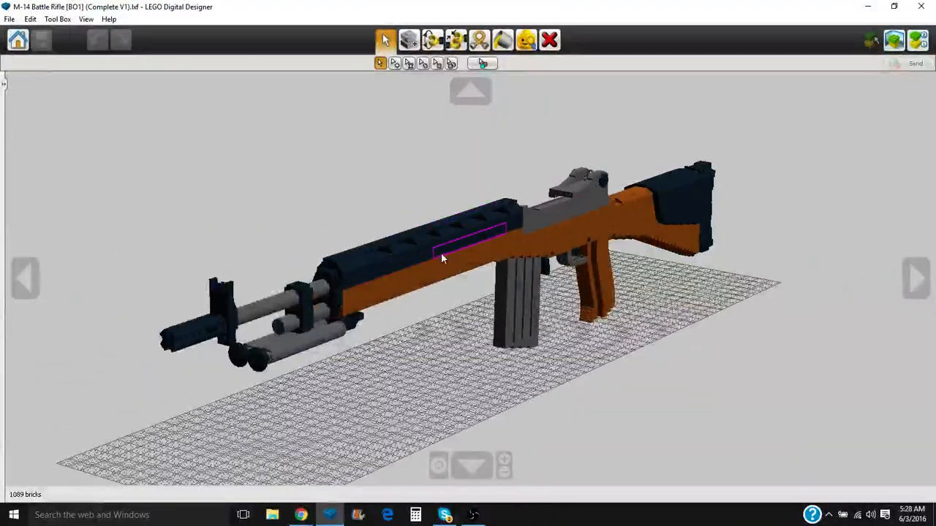
left_click_drag(673, 218, 560, 368)
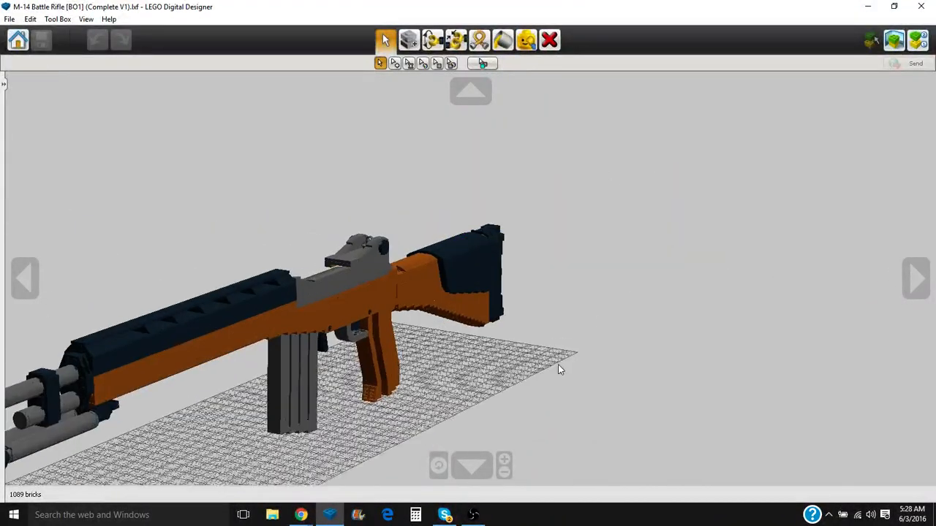
scroll(463, 380, "up", 3)
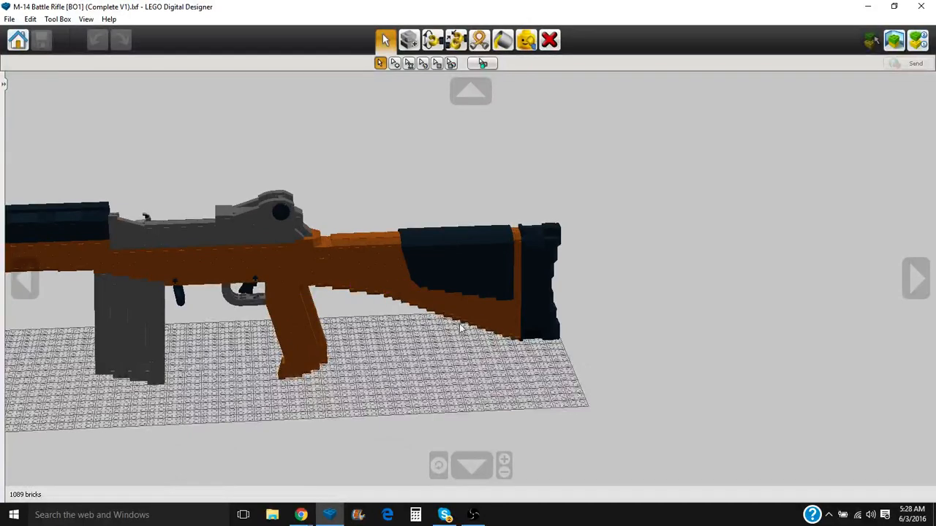
left_click_drag(575, 223, 438, 150)
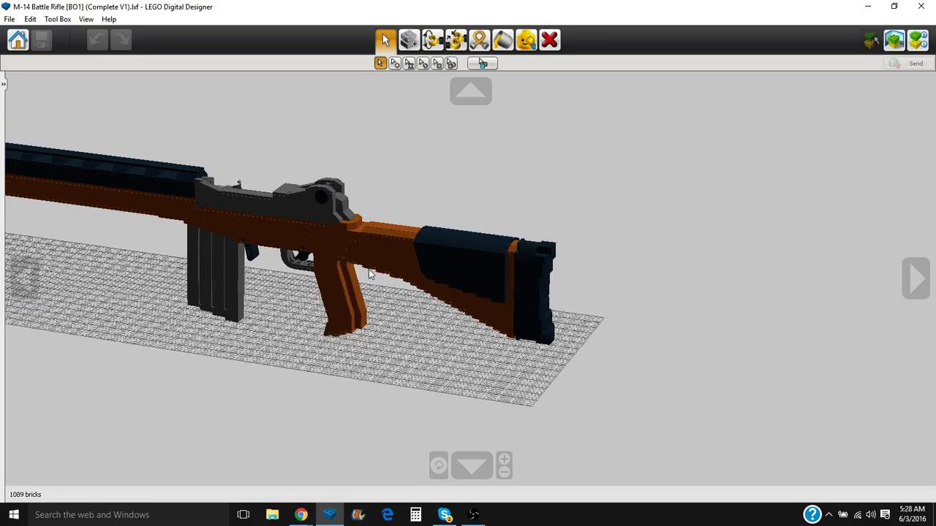
scroll(376, 285, "down", 2)
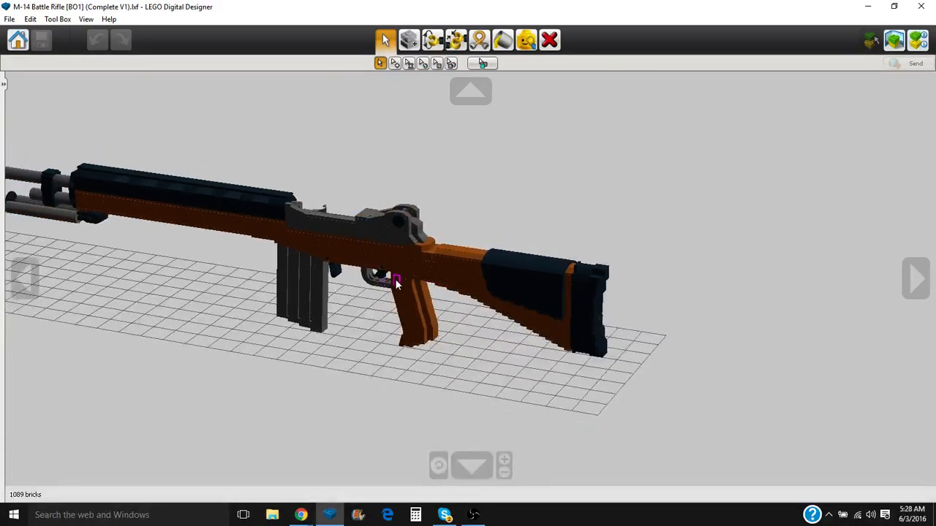
left_click_drag(378, 298, 529, 300)
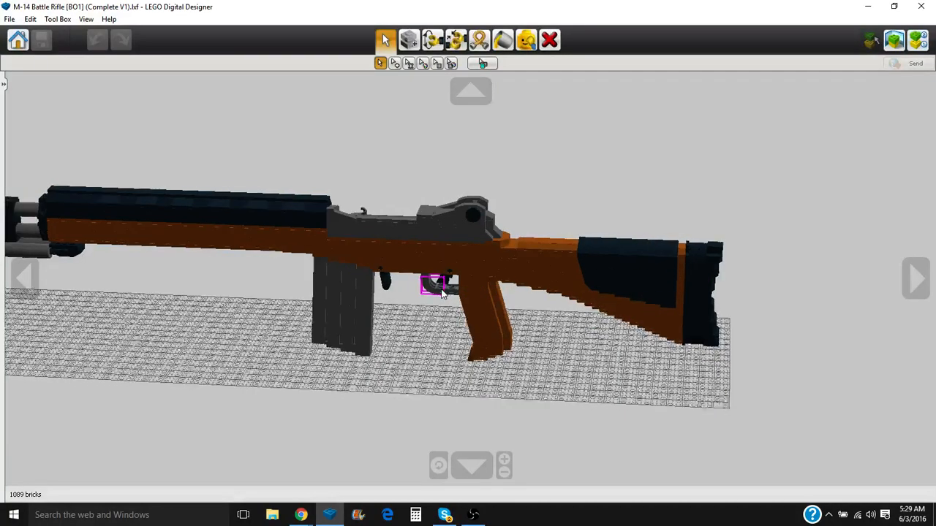
mouse_move(442, 291)
left_mouse_down()
mouse_move(400, 263)
mouse_move(550, 295)
left_mouse_up()
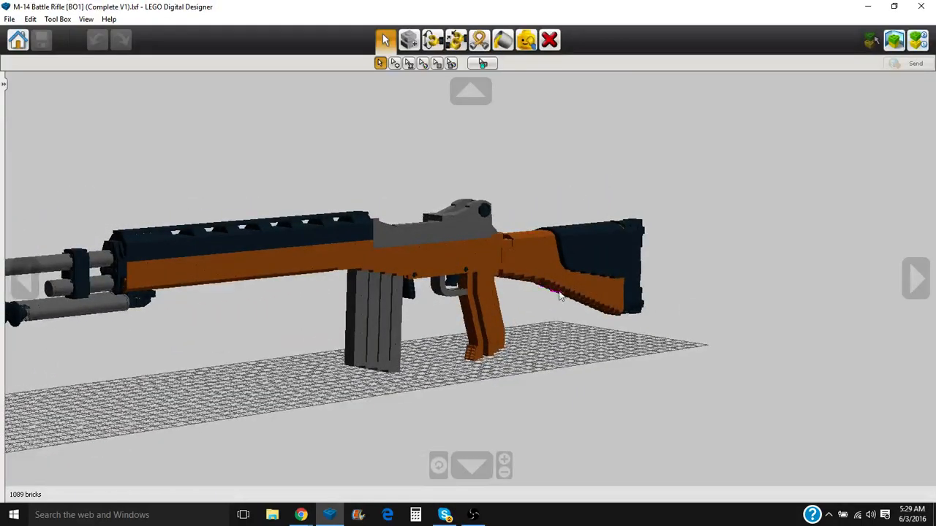
left_click_drag(717, 262, 577, 259)
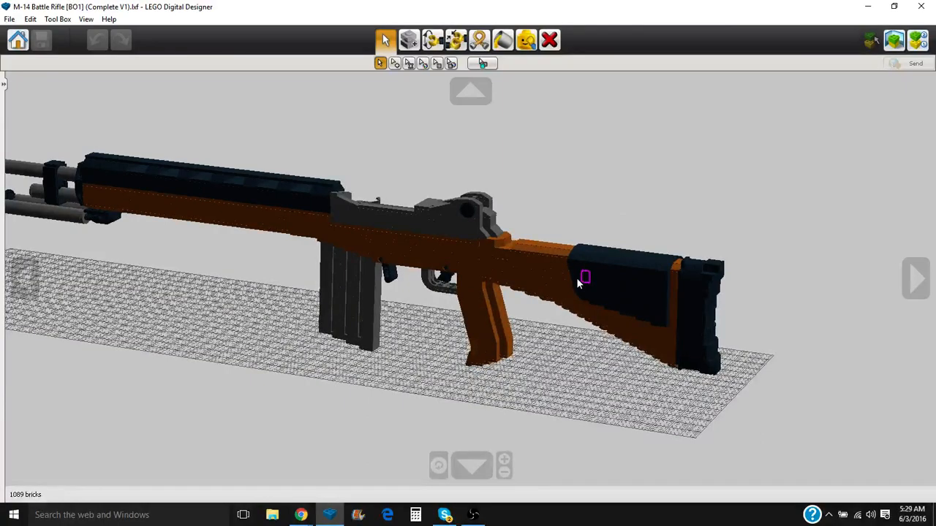
left_click_drag(578, 282, 568, 286)
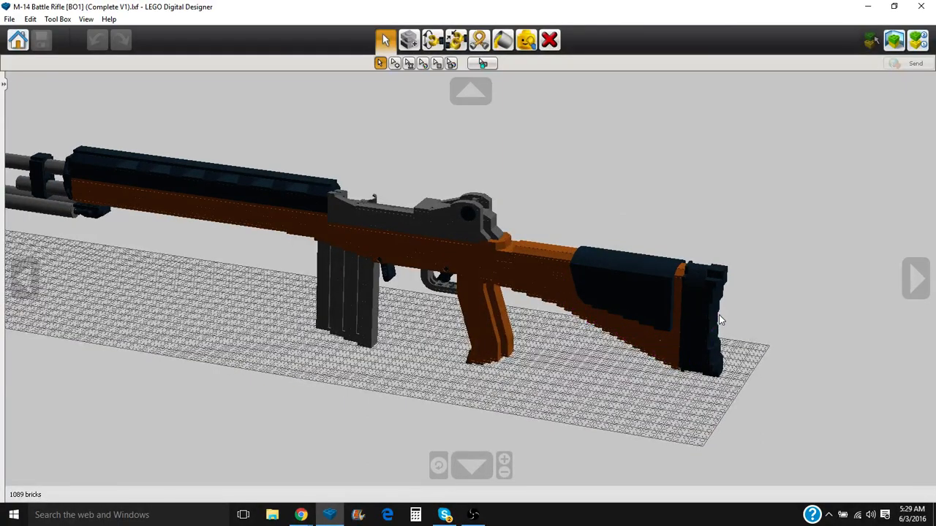
scroll(706, 329, "up", 2)
scroll(706, 330, "up", 2)
scroll(706, 329, "up", 2)
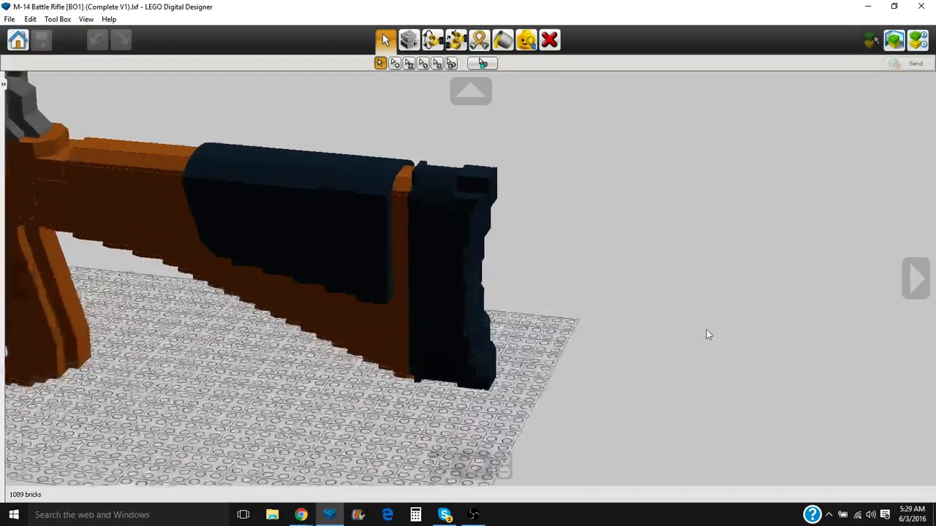
scroll(706, 330, "up", 2)
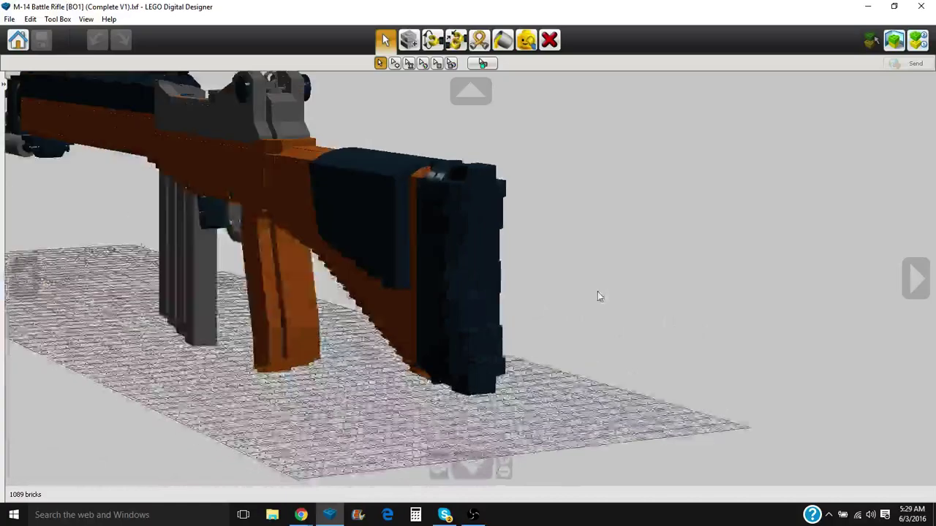
- Orbit around the stock from behind and above, then move onto the magazine and trigger guard
mouse_move(597, 292)
left_mouse_down()
mouse_move(543, 218)
mouse_move(674, 309)
mouse_move(679, 212)
mouse_move(541, 270)
mouse_move(564, 312)
left_mouse_up()
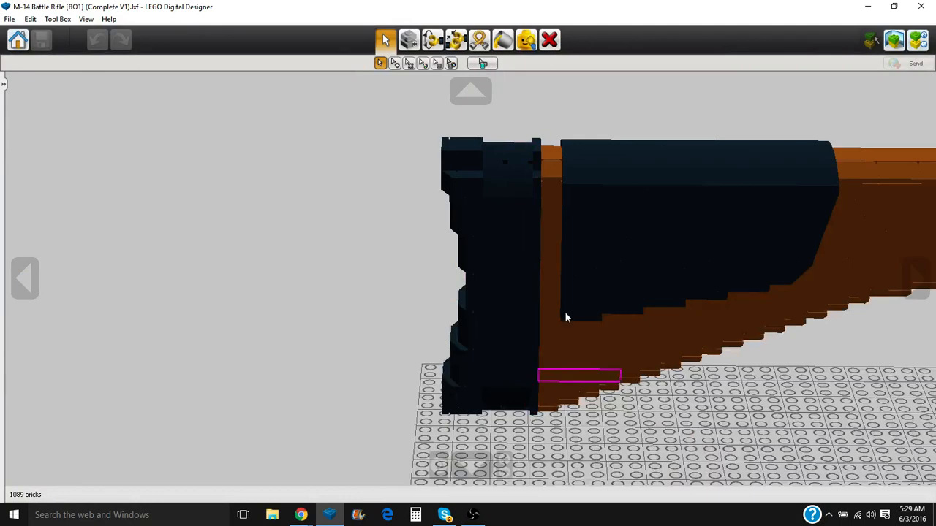
mouse_move(475, 363)
left_mouse_down()
mouse_move(710, 233)
mouse_move(693, 254)
mouse_move(595, 210)
mouse_move(514, 212)
mouse_move(767, 285)
mouse_move(723, 288)
mouse_move(707, 255)
mouse_move(708, 274)
mouse_move(297, 313)
left_mouse_up()
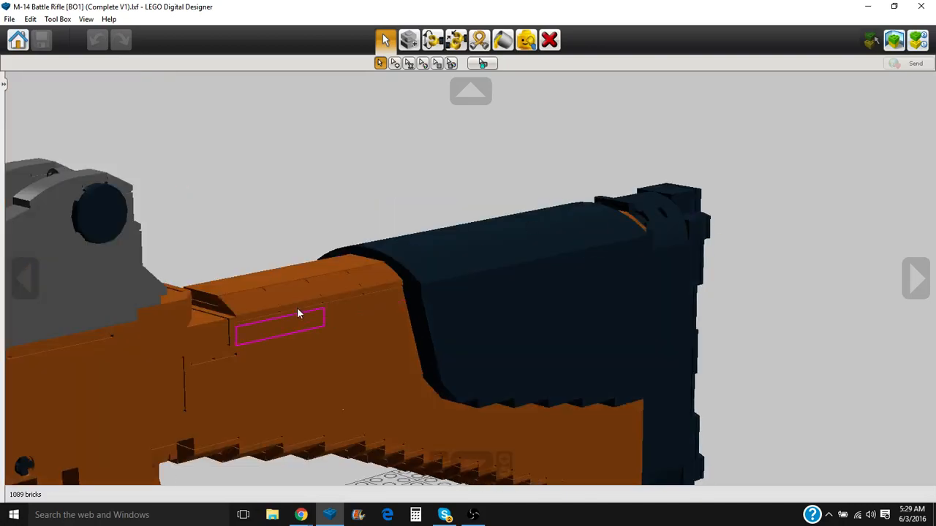
mouse_move(314, 263)
left_mouse_down()
mouse_move(215, 296)
mouse_move(333, 285)
mouse_move(541, 459)
mouse_move(564, 268)
mouse_move(514, 291)
mouse_move(505, 400)
mouse_move(539, 434)
mouse_move(533, 387)
mouse_move(514, 387)
mouse_move(424, 458)
left_mouse_up()
scroll(507, 402, "up", 2)
scroll(200, 205, "down", 3)
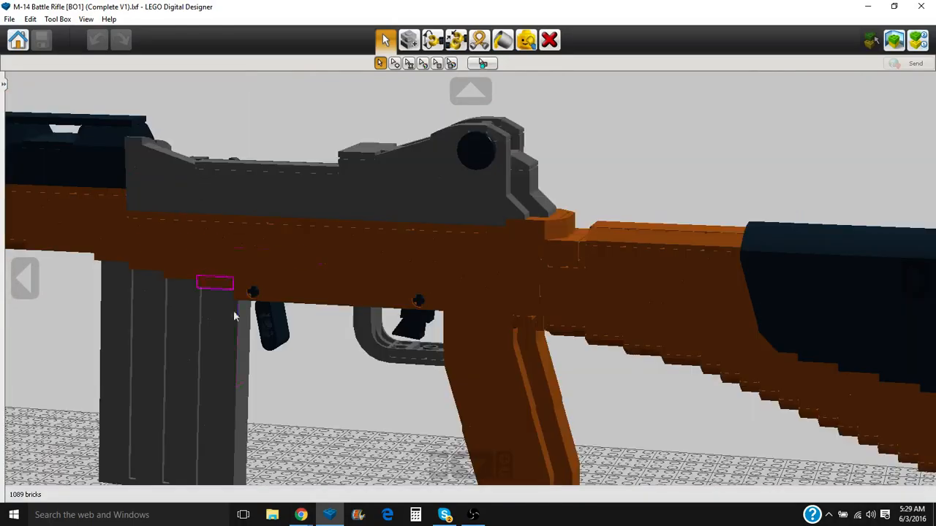
mouse_move(470, 368)
left_mouse_down()
mouse_move(439, 370)
mouse_move(412, 261)
mouse_move(429, 375)
mouse_move(447, 377)
left_mouse_up()
scroll(410, 372, "up", 2)
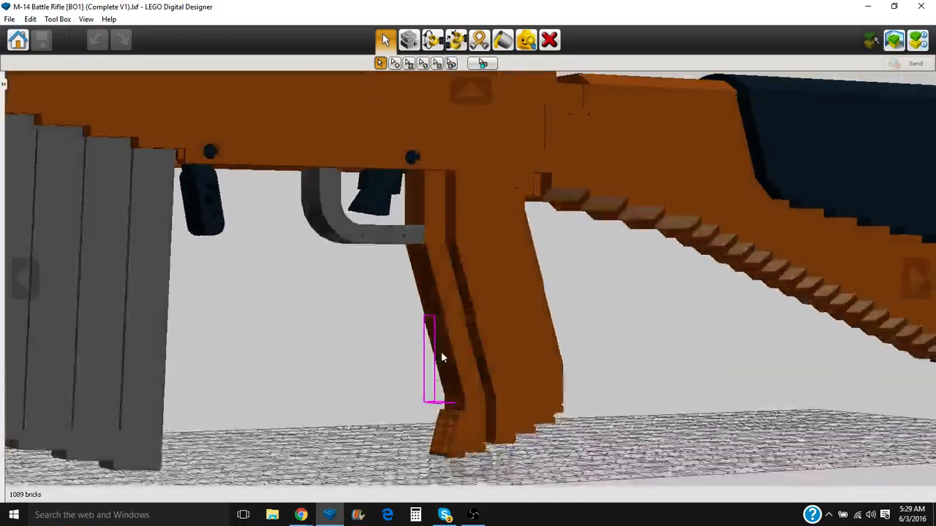
- Put the loose brick back into the pistol grip and revert the model to its saved state
left_click(476, 282)
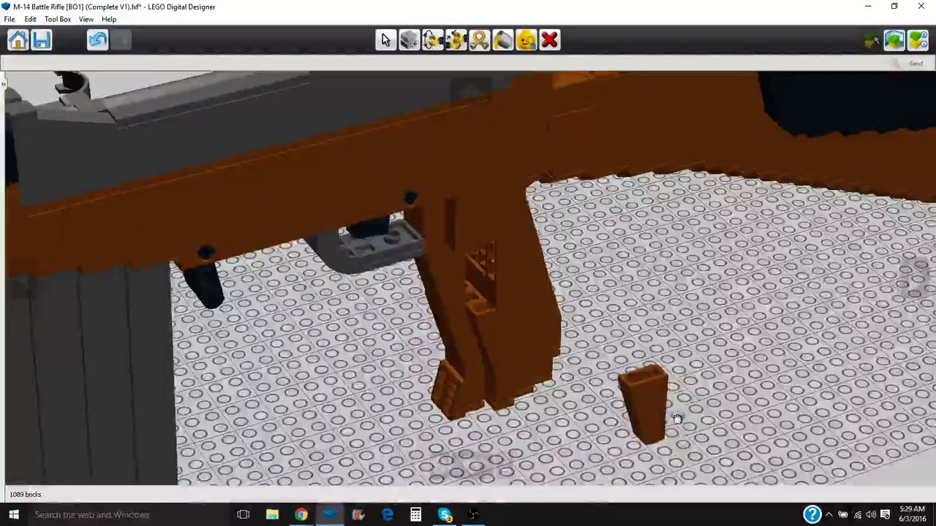
key("Down")
key("Up")
left_click(487, 290)
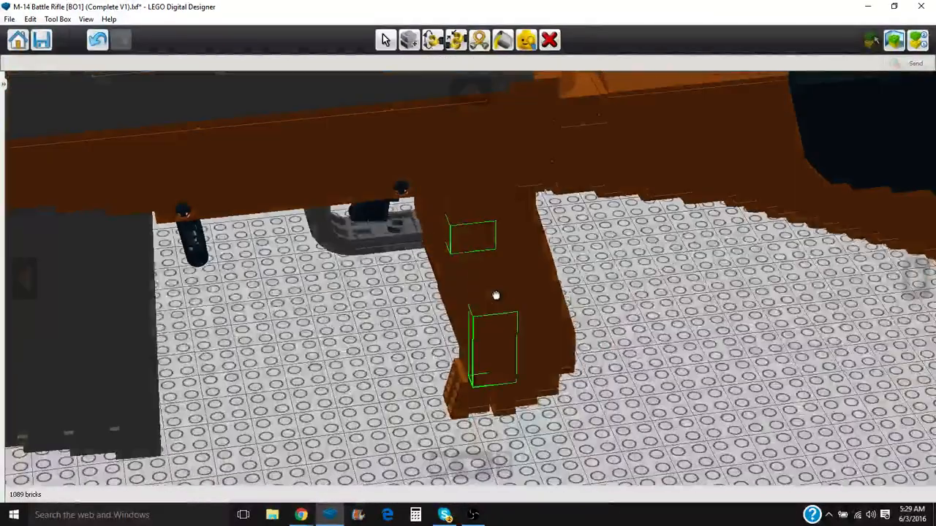
key("ctrl+s")
key("Down")
key("Down")
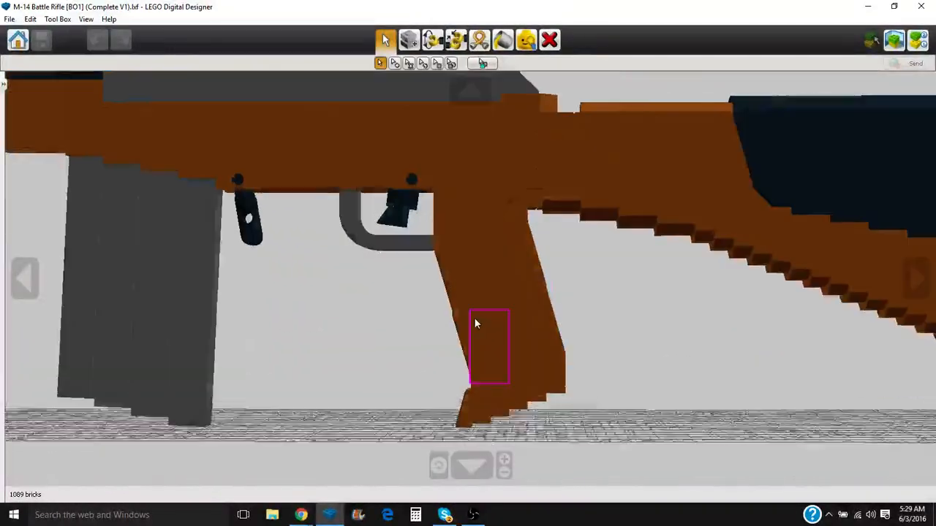
- Tilt the view down over the grip and trigger area for a close look
key("Up")
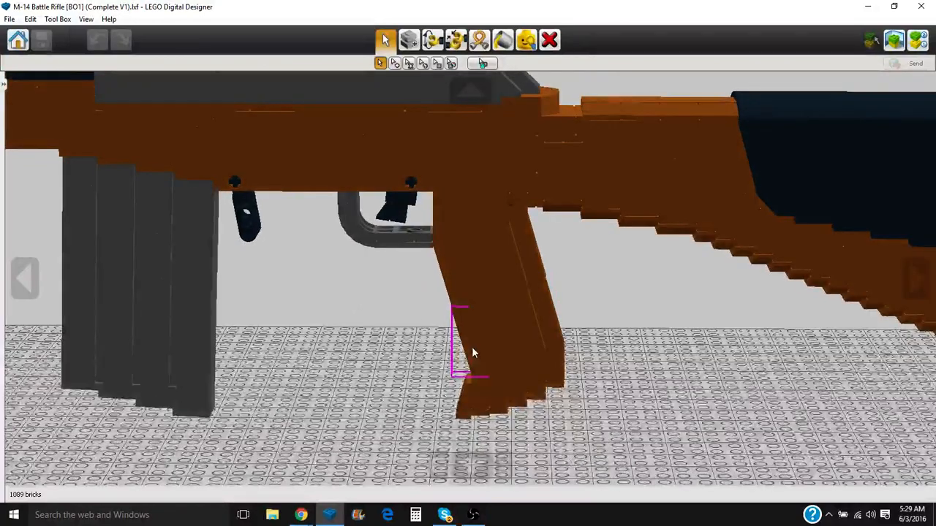
key("Up")
key("Down")
scroll(393, 392, "up", 3)
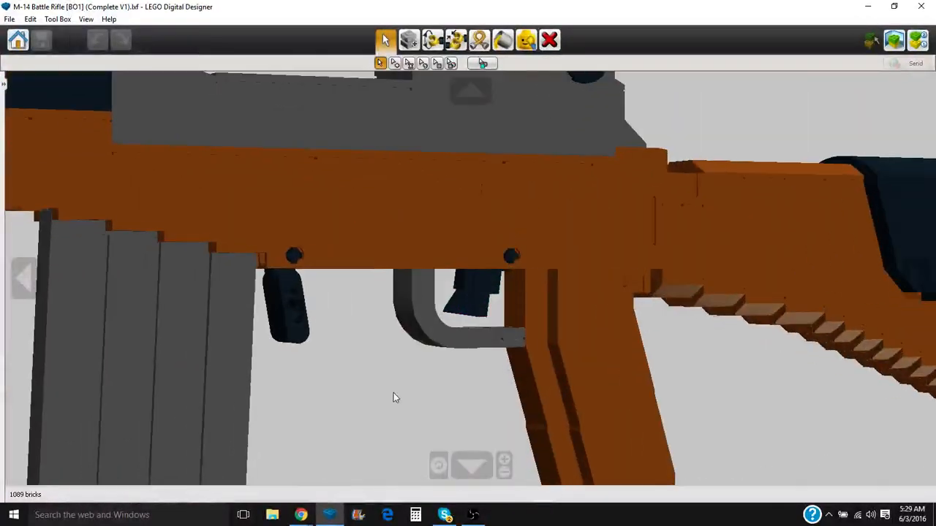
scroll(394, 421, "up", 3)
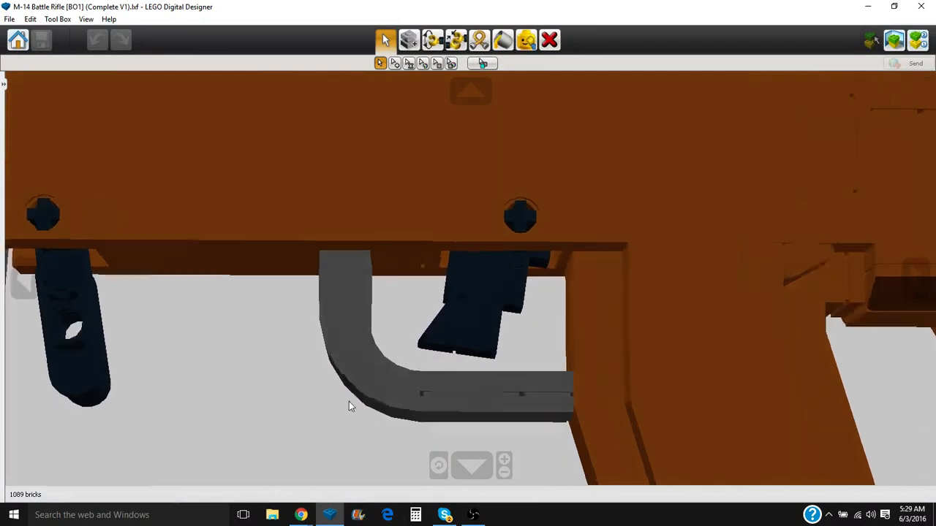
key("Down")
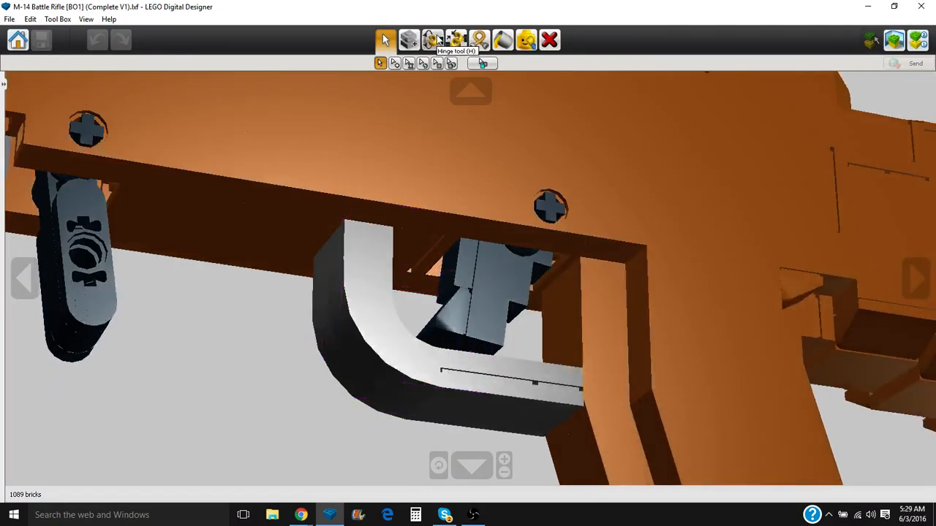
left_click(437, 40)
left_click(539, 268)
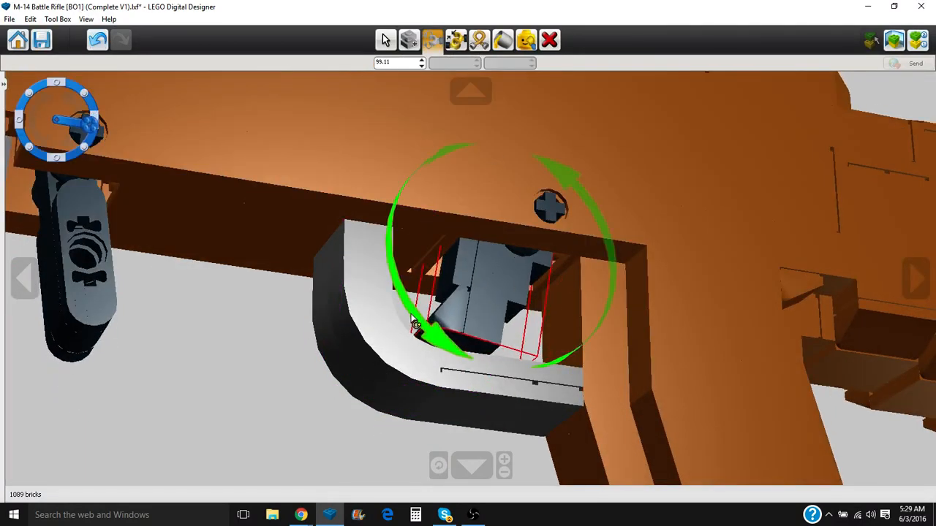
left_click_drag(414, 325, 416, 137)
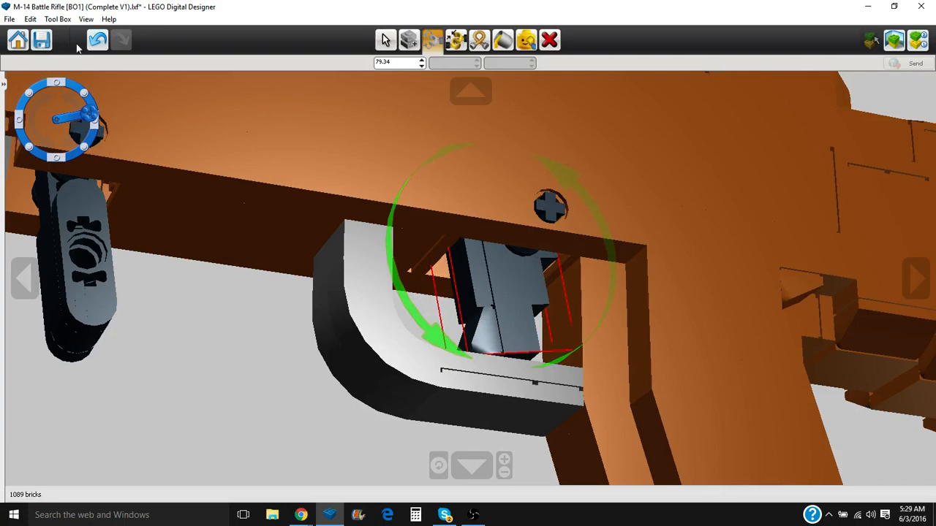
left_click(97, 40)
left_click(386, 40)
scroll(393, 207, "down", 3)
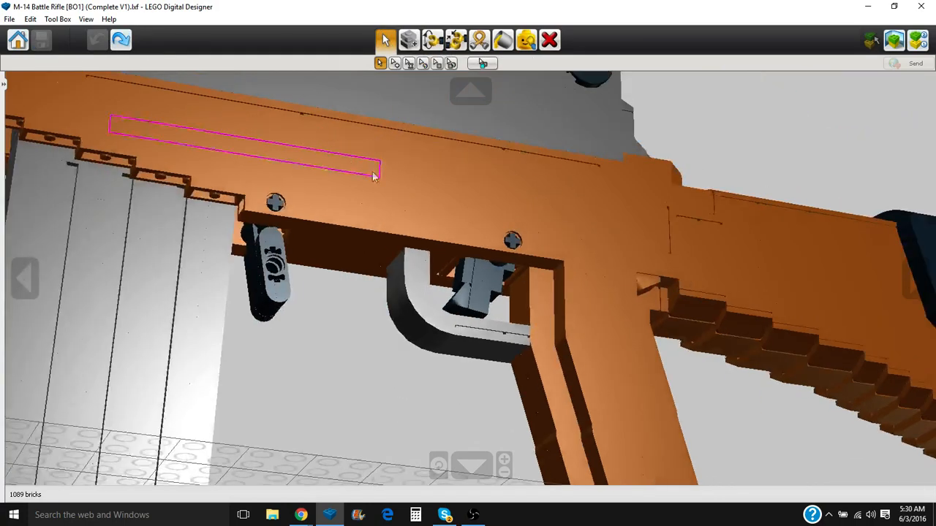
scroll(330, 299, "up", 3)
scroll(412, 154, "up", 2)
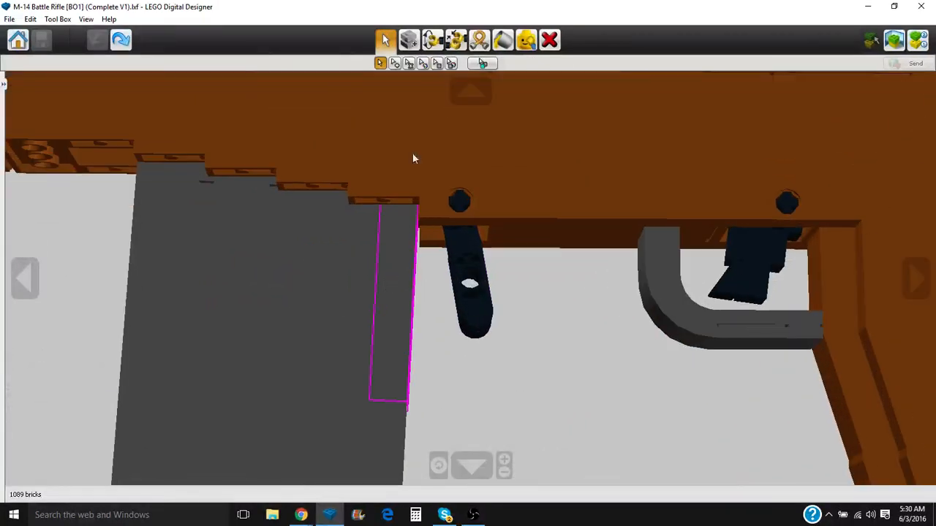
key("h")
left_click(459, 252)
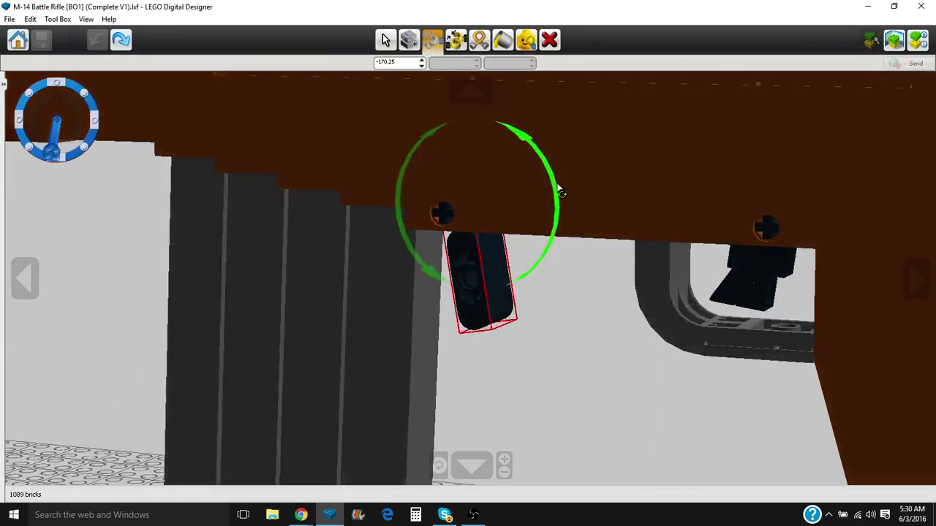
left_click_drag(557, 188, 542, 343)
left_click_drag(547, 208, 578, 236)
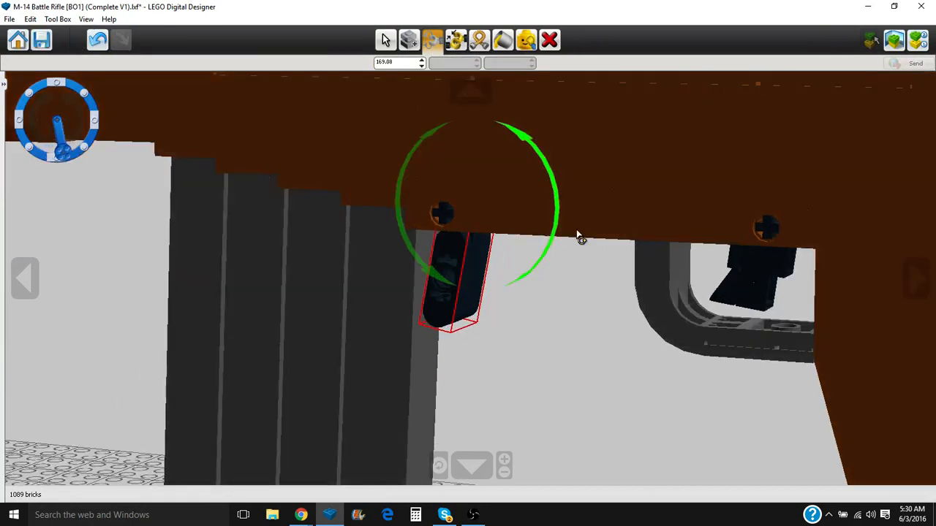
left_click(97, 39)
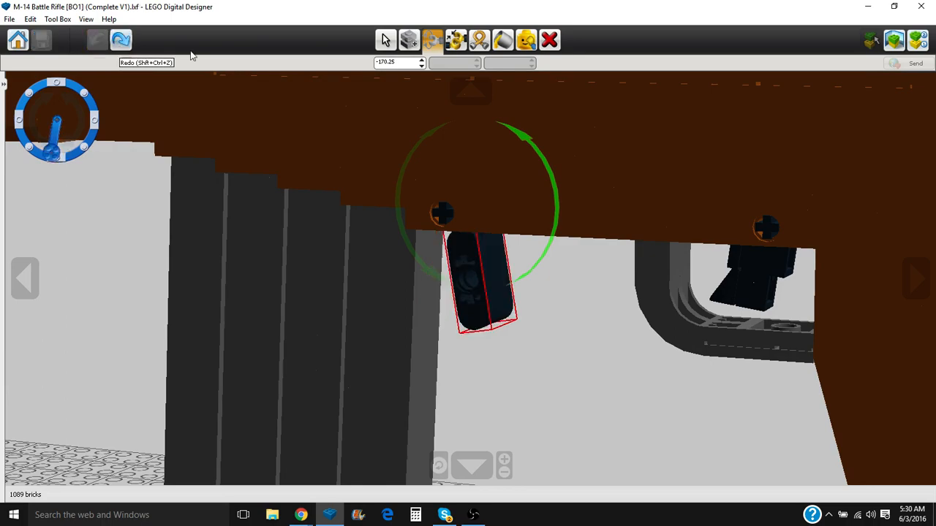
left_click(385, 40)
scroll(341, 313, "down", 5)
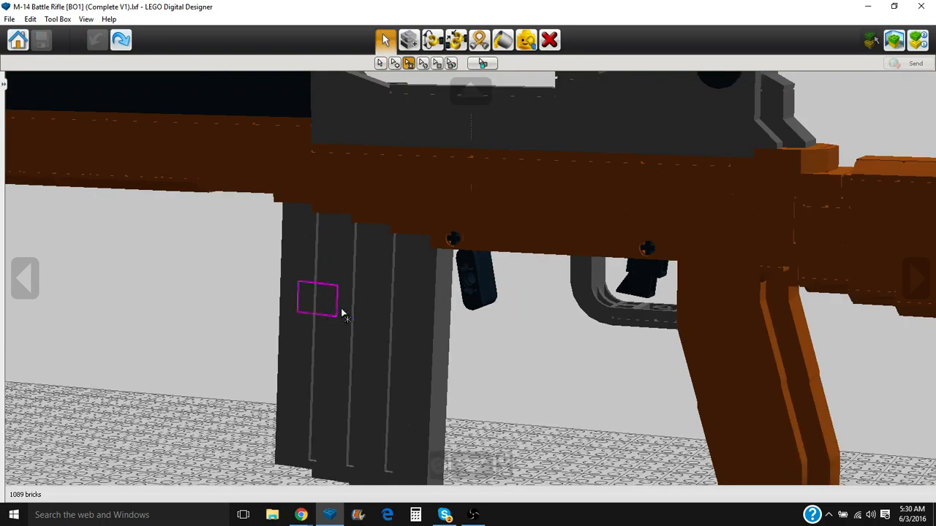
left_click(357, 339)
left_click_drag(357, 339, 329, 361)
scroll(329, 361, "up", 3)
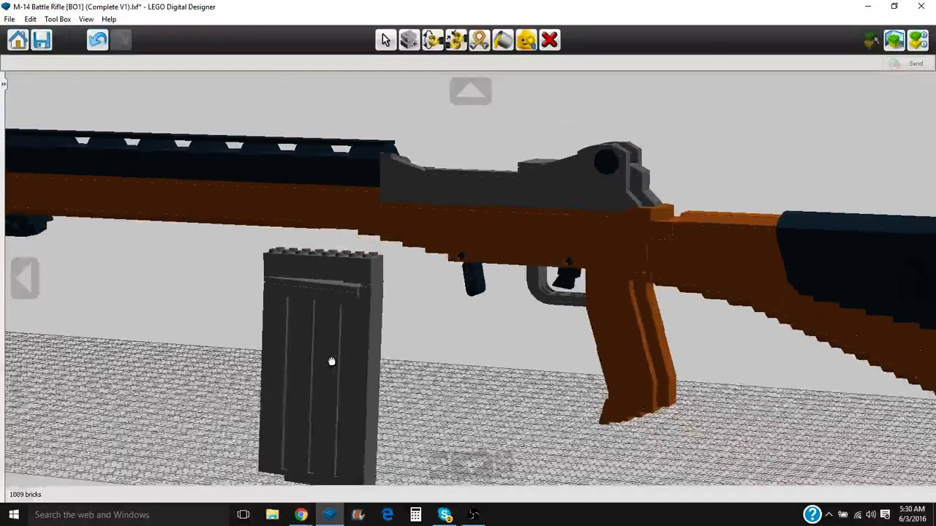
left_click(97, 39)
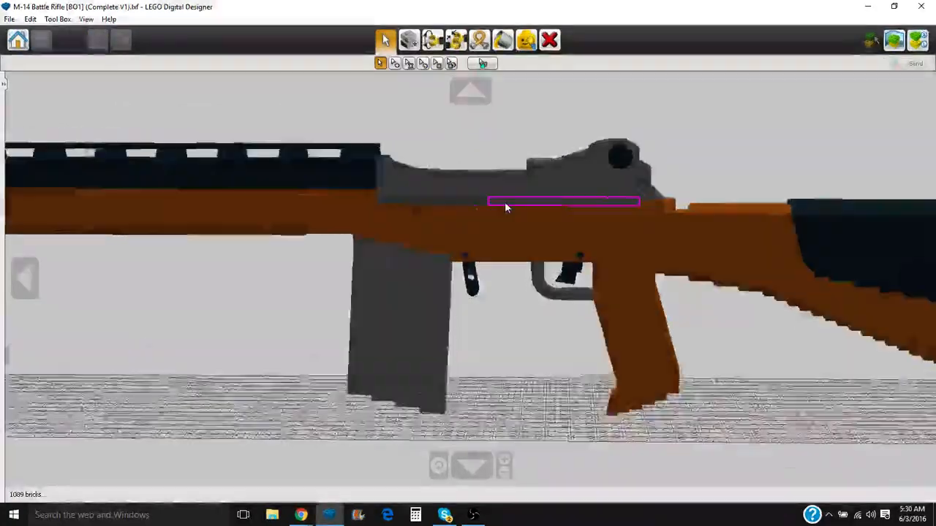
mouse_move(505, 202)
left_mouse_down()
mouse_move(470, 243)
mouse_move(563, 212)
mouse_move(431, 90)
left_mouse_up()
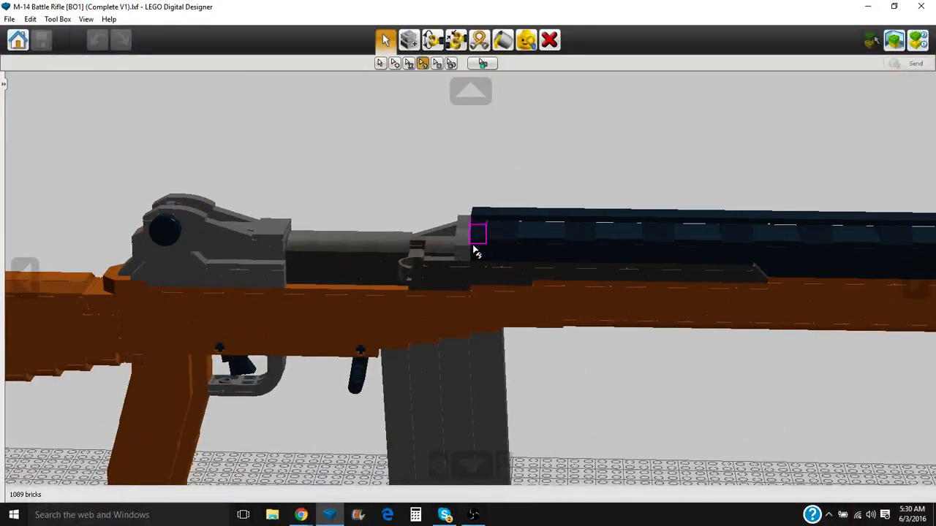
left_click(521, 281)
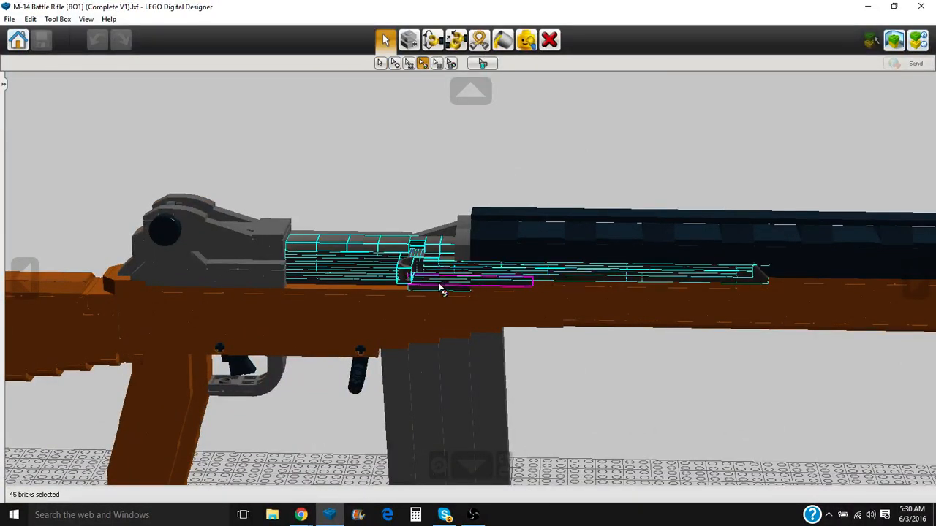
key("Escape")
left_click_drag(441, 289, 431, 265)
left_click(497, 280)
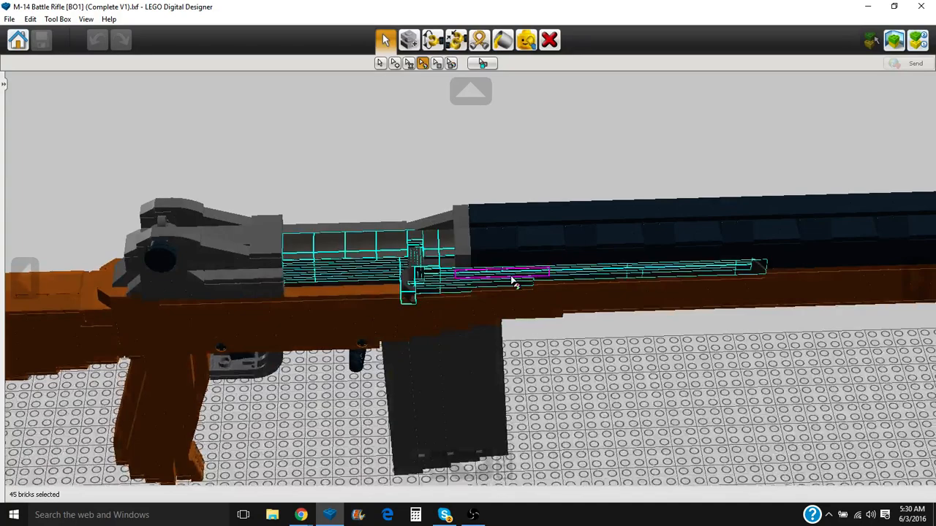
left_click_drag(511, 282, 354, 290)
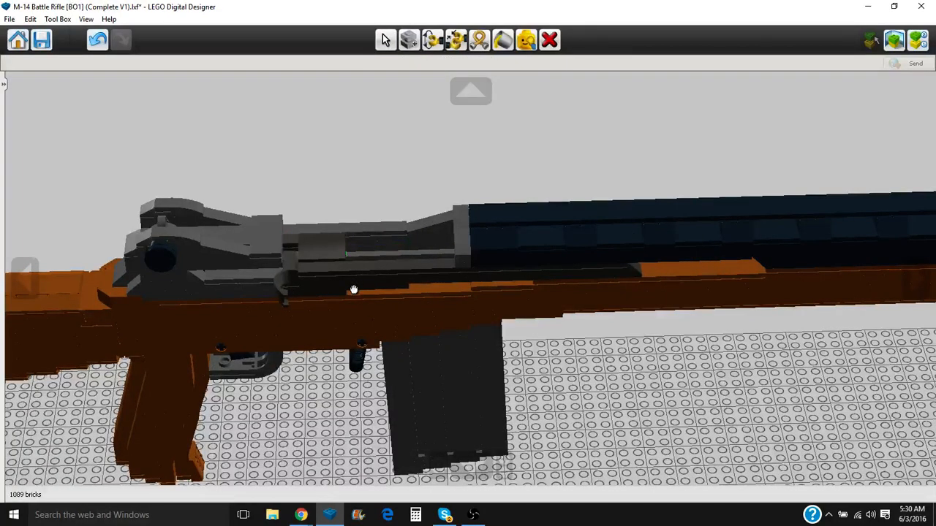
left_click(385, 39)
left_click_drag(421, 156, 430, 233)
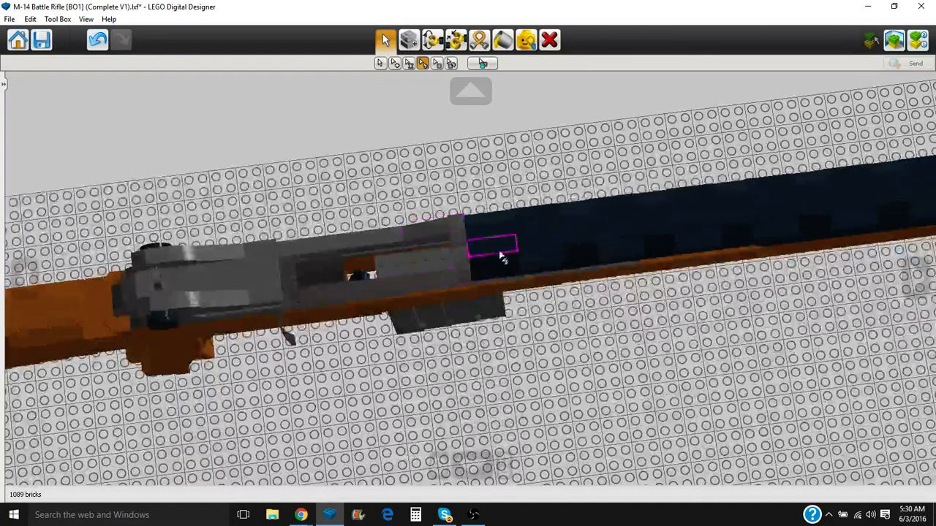
left_click_drag(434, 264, 422, 114)
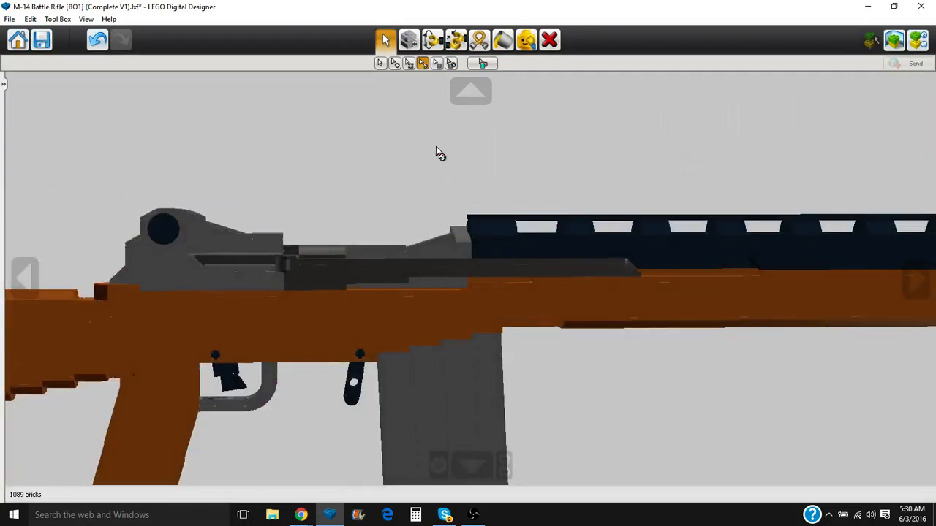
mouse_move(437, 148)
left_mouse_down()
mouse_move(560, 161)
mouse_move(560, 183)
mouse_move(413, 267)
mouse_move(460, 303)
mouse_move(463, 278)
left_mouse_up()
scroll(526, 142, "up", 3)
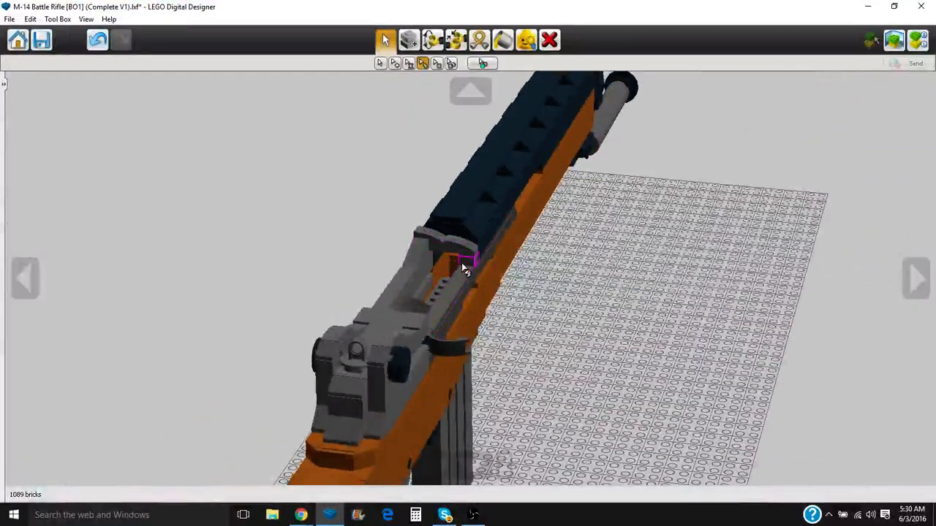
scroll(465, 269, "up", 2)
scroll(429, 256, "up", 2)
scroll(424, 296, "up", 2)
scroll(424, 286, "up", 2)
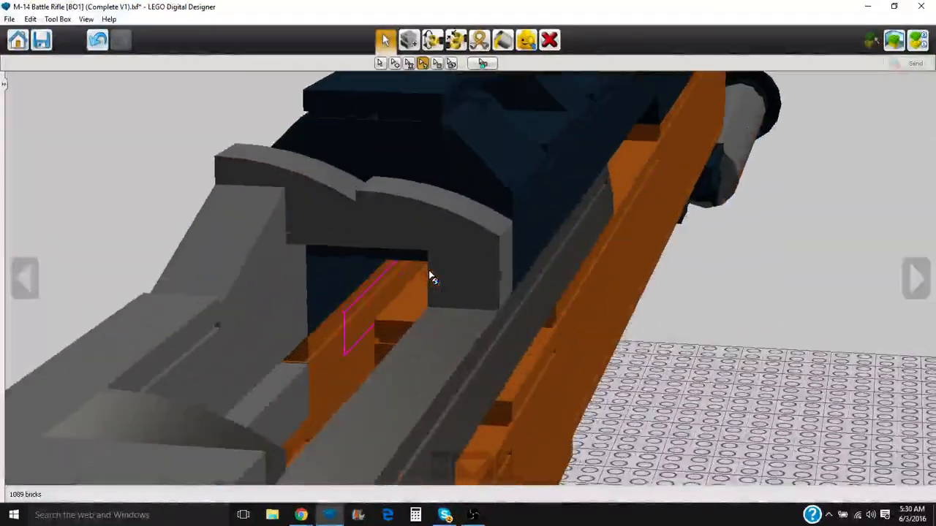
mouse_move(372, 373)
left_mouse_down()
mouse_move(401, 339)
mouse_move(387, 373)
mouse_move(299, 382)
mouse_move(189, 352)
mouse_move(217, 351)
left_mouse_up()
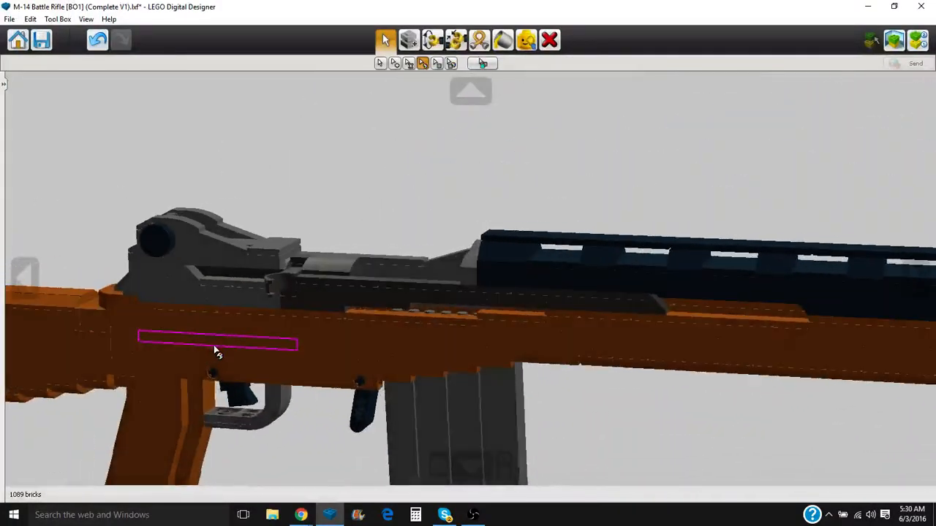
left_click(95, 48)
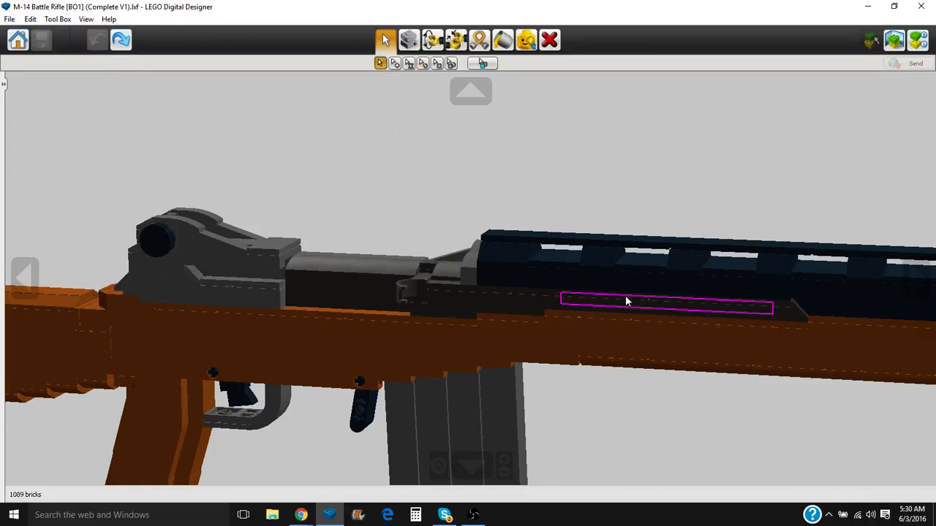
scroll(202, 187, "down", 3)
- Orbit from an angled, sloping view of the receiver to a side view of the handguard
left_click_drag(214, 254, 267, 201)
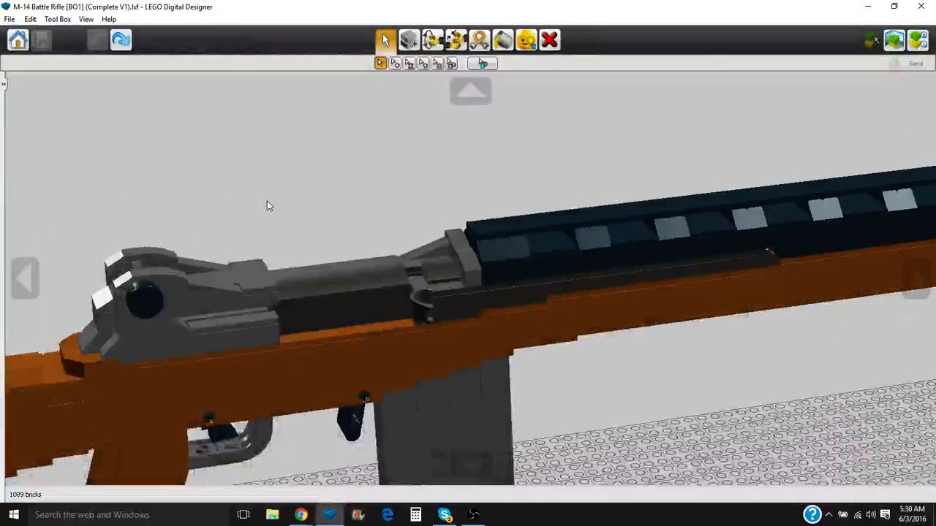
scroll(325, 203, "up", 3)
left_click_drag(220, 328, 238, 332)
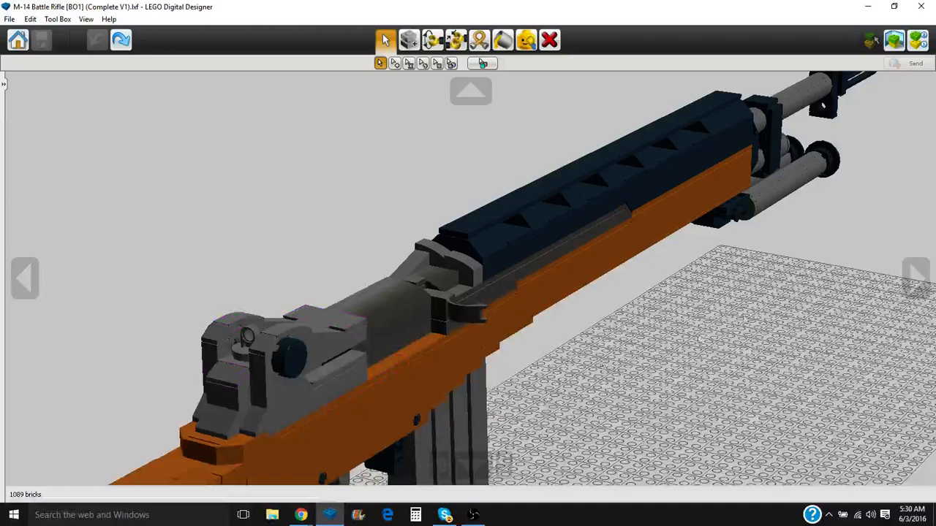
scroll(795, 226, "down", 1)
scroll(792, 221, "down", 1)
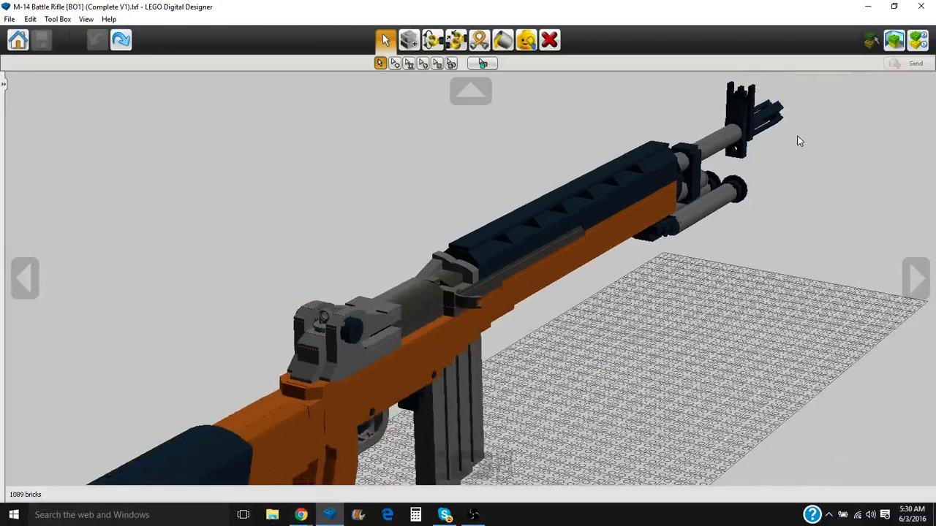
scroll(610, 219, "up", 3)
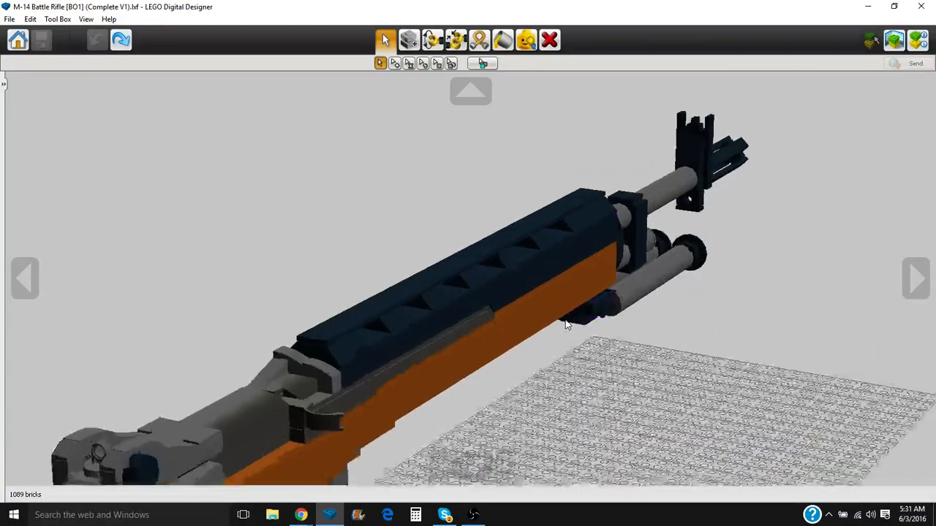
mouse_move(571, 234)
left_mouse_down()
mouse_move(379, 301)
mouse_move(338, 304)
mouse_move(319, 294)
left_mouse_up()
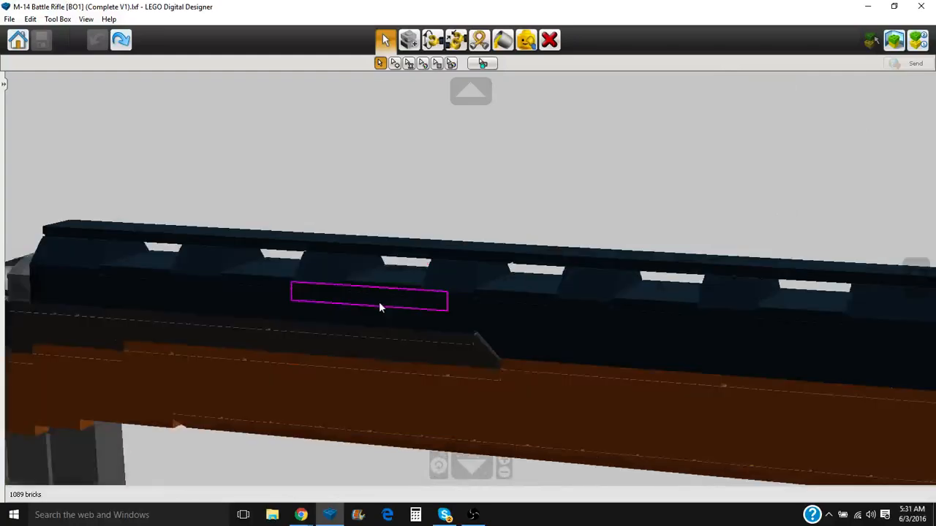
scroll(319, 293, "down", 2)
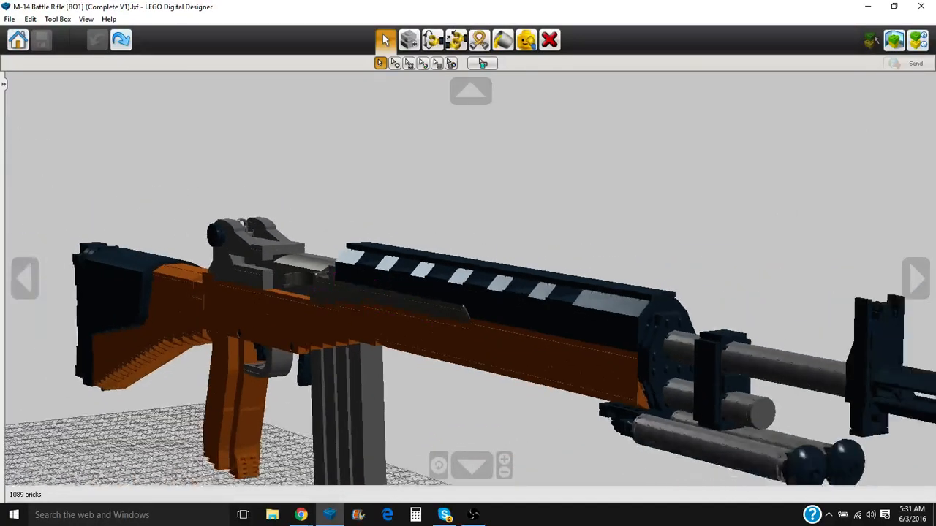
scroll(783, 380, "up", 3)
scroll(715, 377, "up", 2)
scroll(616, 348, "up", 2)
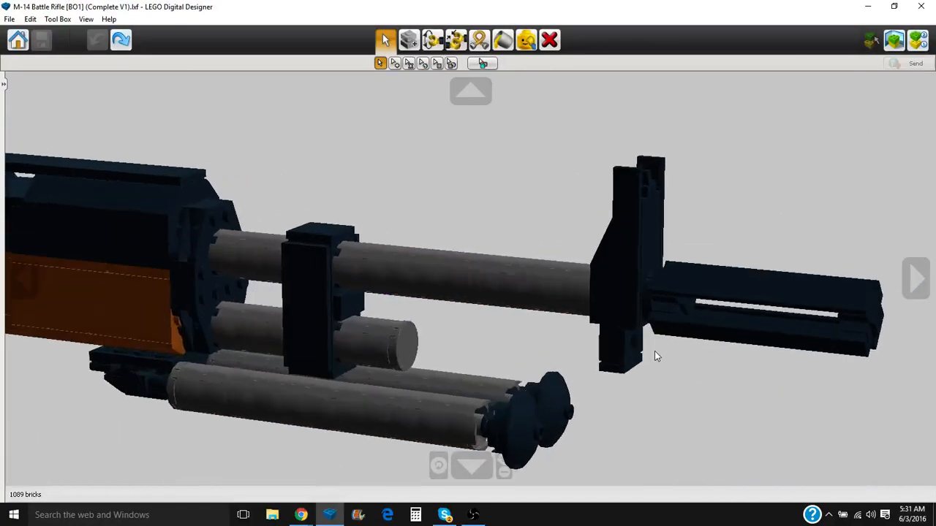
scroll(654, 351, "up", 1)
scroll(635, 339, "up", 1)
scroll(635, 339, "up", 1)
scroll(634, 338, "up", 1)
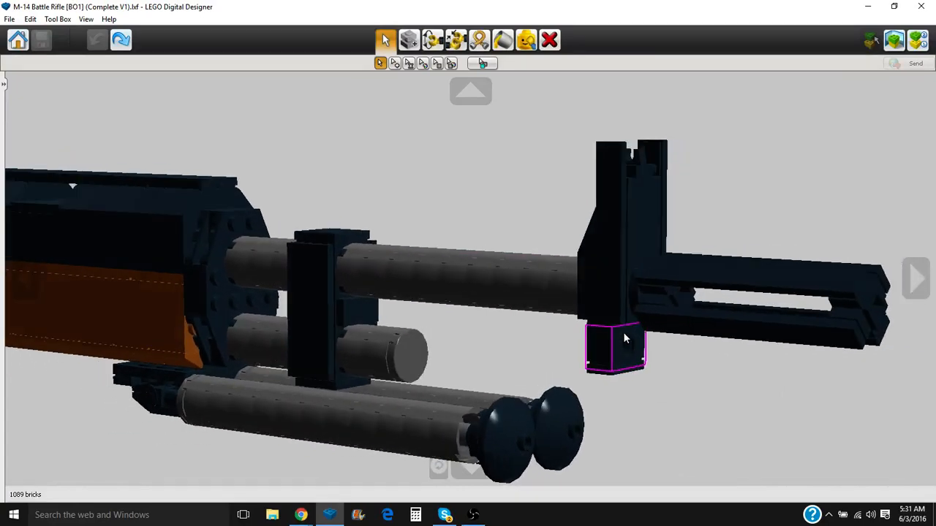
scroll(830, 327, "up", 1)
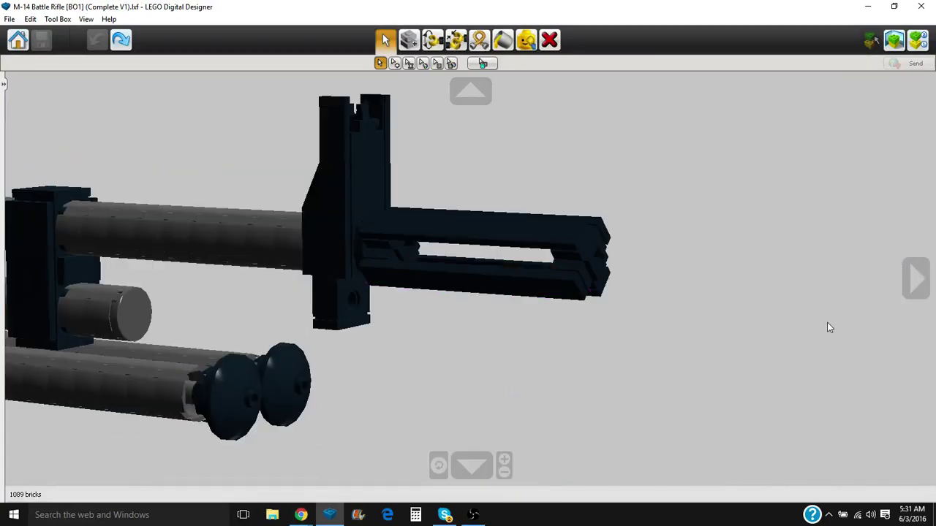
scroll(644, 329, "up", 1)
scroll(699, 303, "up", 1)
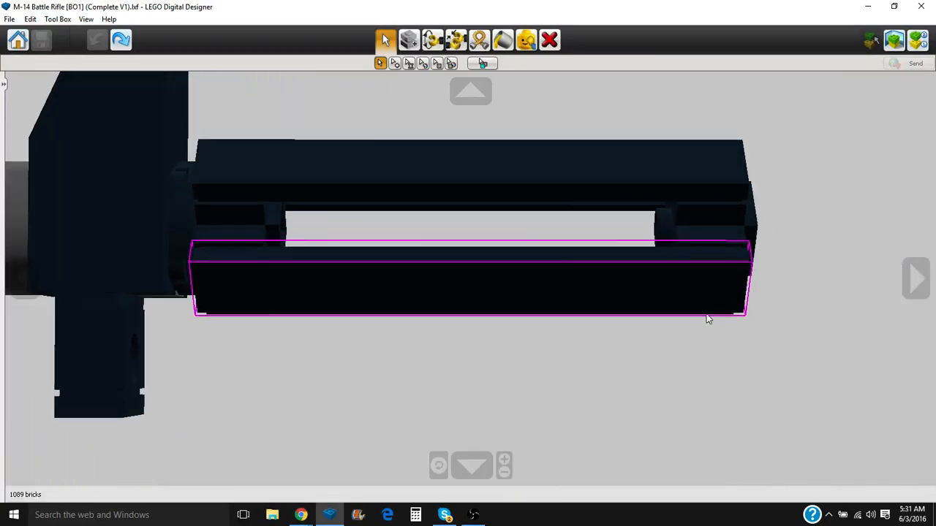
scroll(706, 317, "down", 2)
scroll(391, 189, "up", 1)
scroll(442, 234, "up", 1)
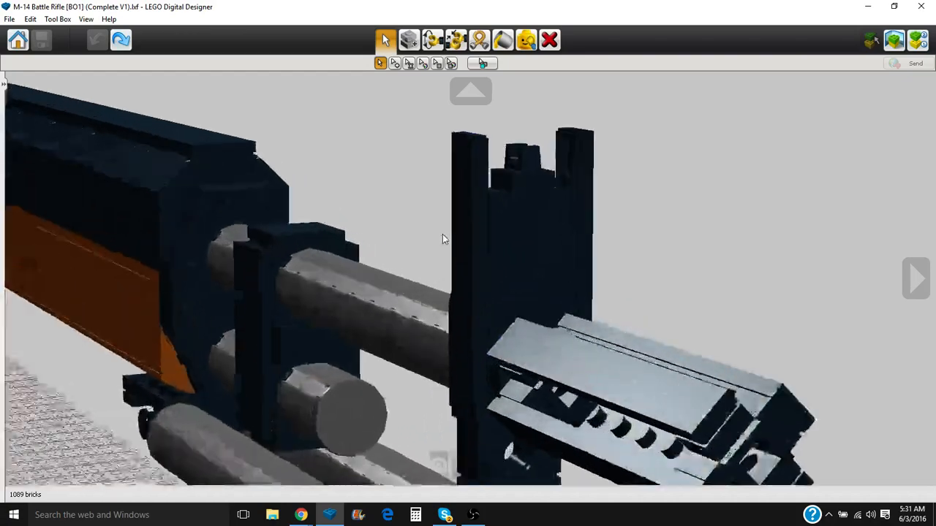
scroll(442, 234, "up", 1)
scroll(442, 239, "down", 1)
scroll(487, 392, "up", 1)
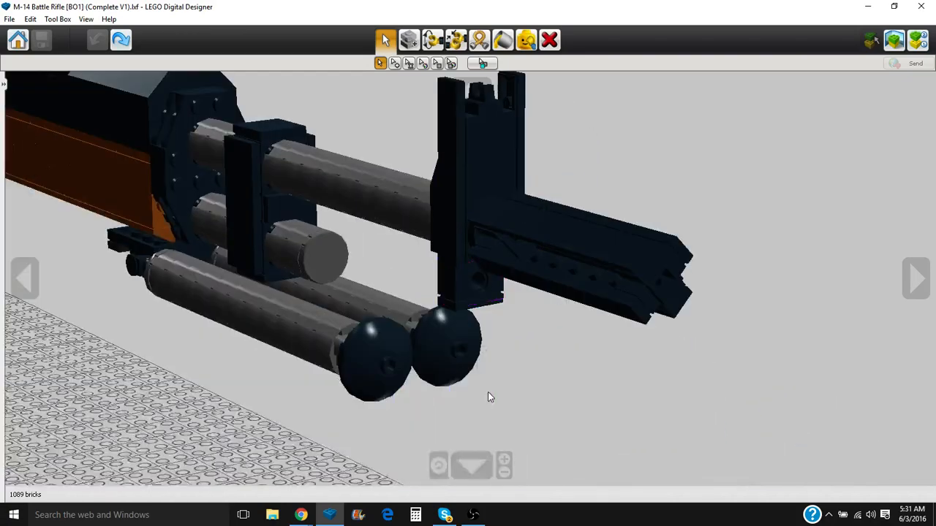
scroll(495, 372, "up", 1)
scroll(556, 365, "up", 2)
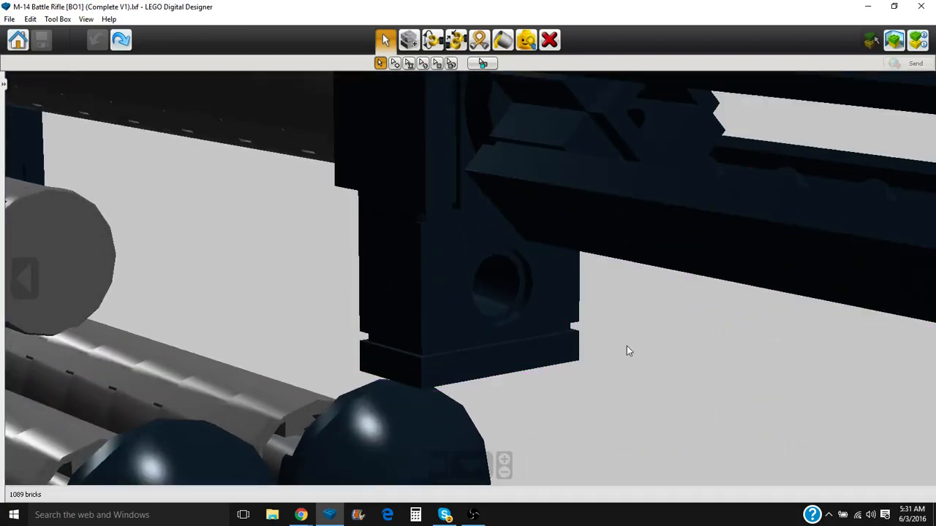
- Orbit over the front sight base and barrel rail, then level out to a side view of the rifle
mouse_move(570, 349)
left_mouse_down()
mouse_move(320, 326)
mouse_move(433, 356)
mouse_move(432, 303)
mouse_move(480, 215)
left_mouse_up()
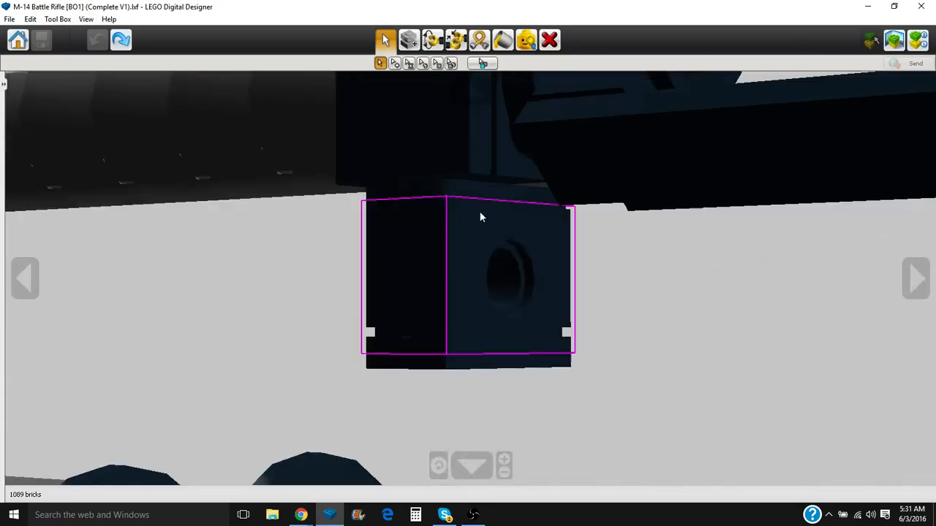
scroll(403, 313, "down", 2)
scroll(456, 366, "down", 3)
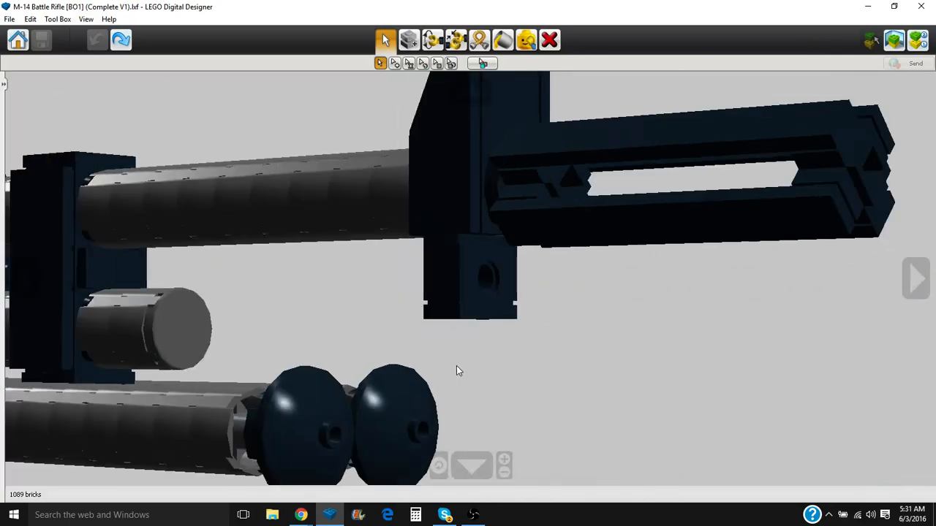
mouse_move(456, 365)
left_mouse_down()
mouse_move(527, 300)
mouse_move(526, 311)
left_mouse_up()
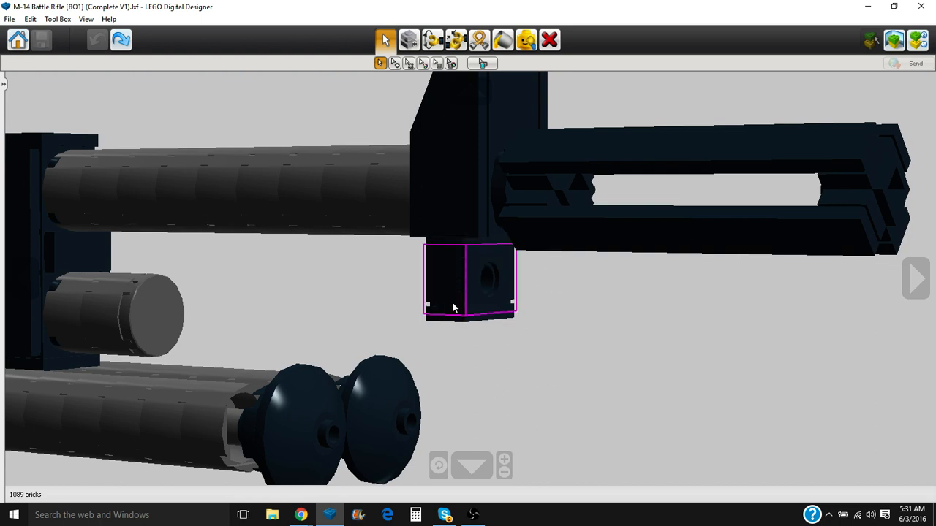
scroll(453, 325, "down", 3)
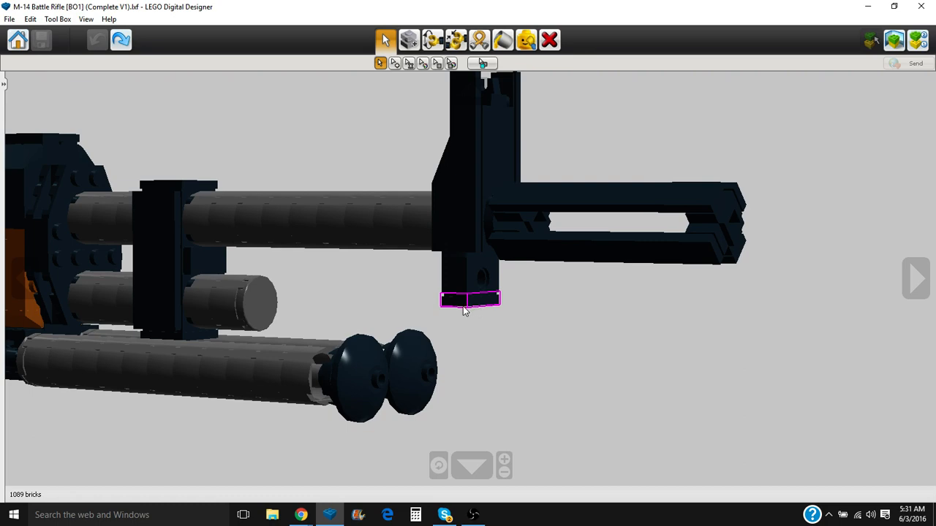
scroll(184, 274, "up", 5)
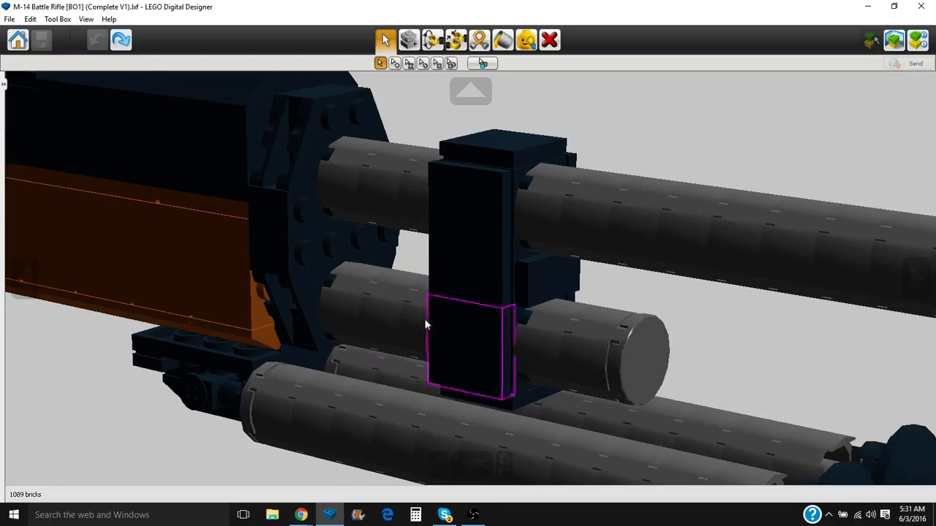
scroll(457, 357, "down", 5)
scroll(396, 351, "down", 3)
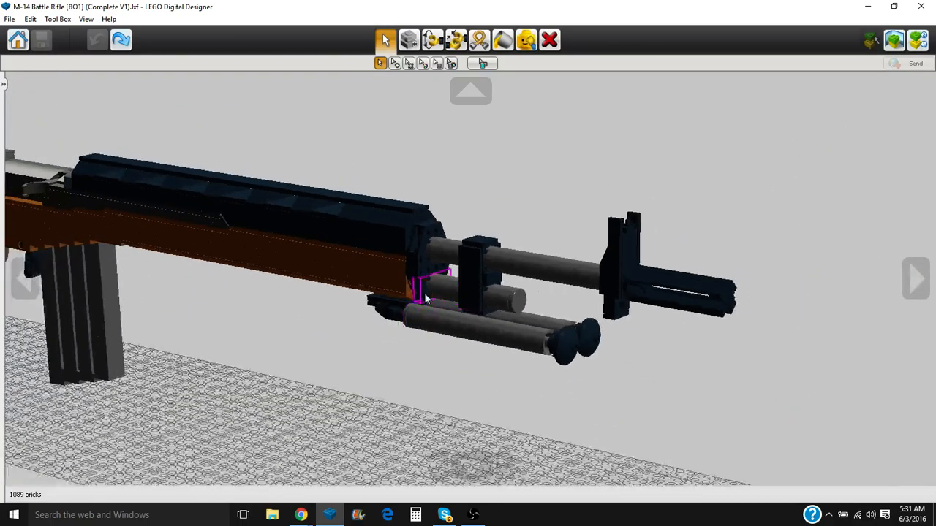
scroll(249, 242, "down", 1)
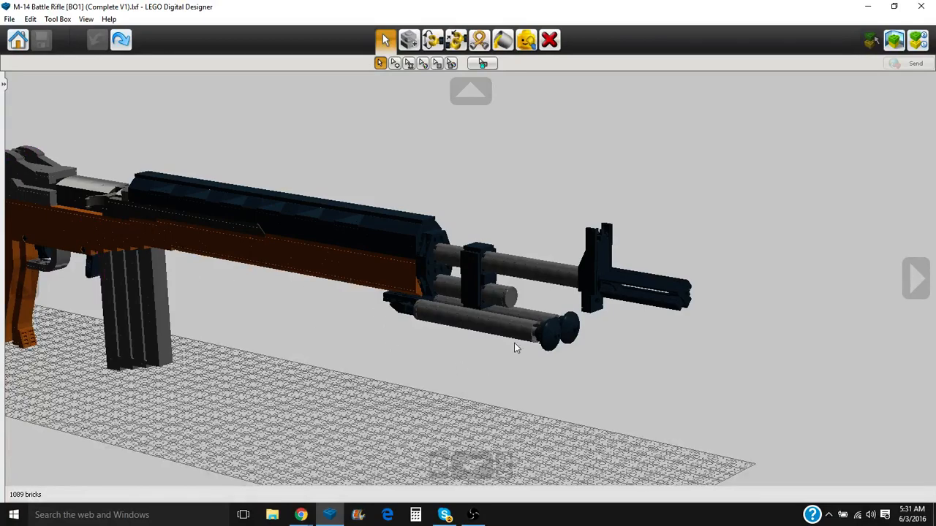
scroll(514, 348, "up", 2)
scroll(508, 334, "up", 2)
scroll(451, 355, "up", 2)
scroll(412, 364, "up", 2)
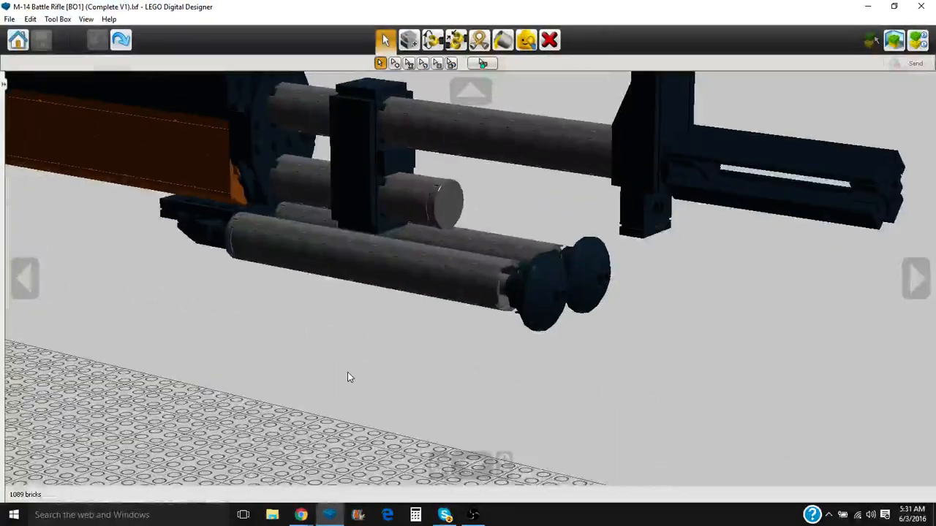
mouse_move(348, 373)
left_mouse_down()
mouse_move(374, 341)
mouse_move(355, 178)
mouse_move(316, 202)
mouse_move(328, 229)
left_mouse_up()
scroll(328, 230, "down", 5)
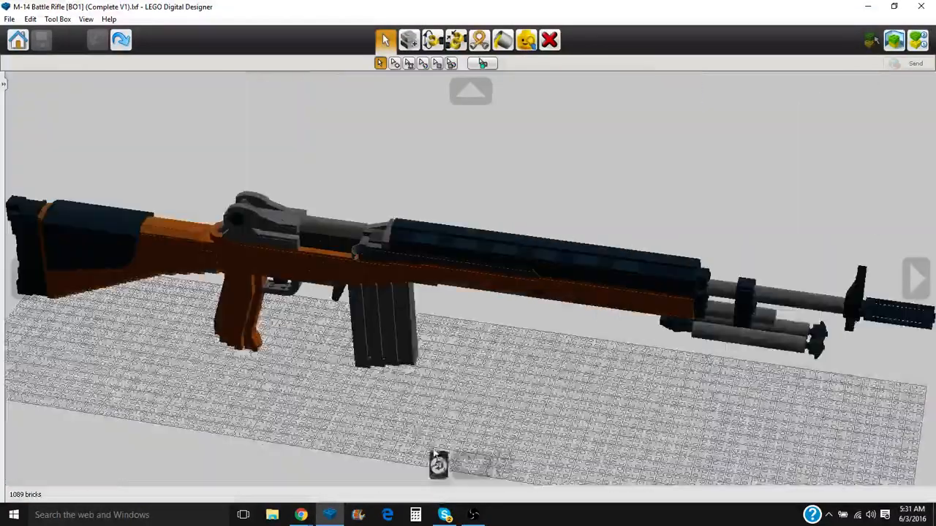
- Orbit the whole rifle through level side, above-muzzle and near end-on views
left_click_drag(198, 439, 246, 414)
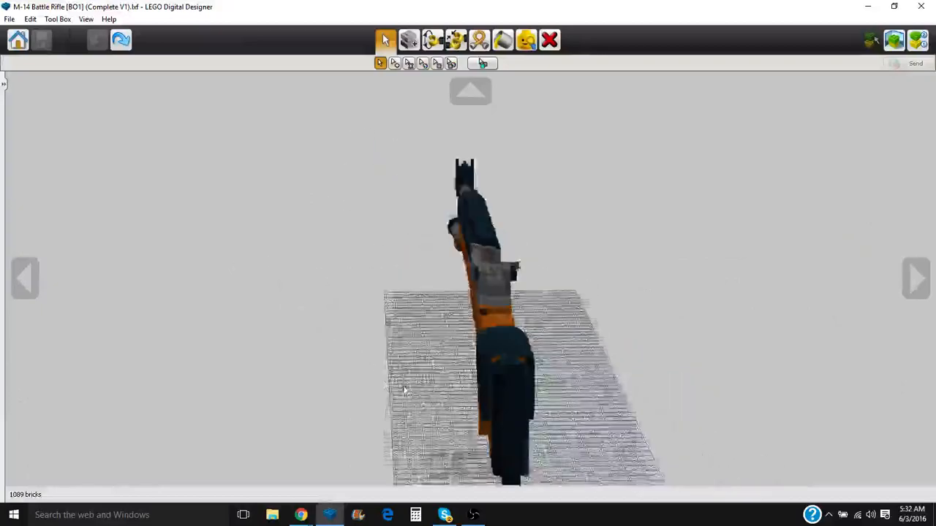
mouse_move(246, 414)
left_mouse_down()
mouse_move(324, 314)
mouse_move(179, 374)
mouse_move(738, 386)
left_mouse_up()
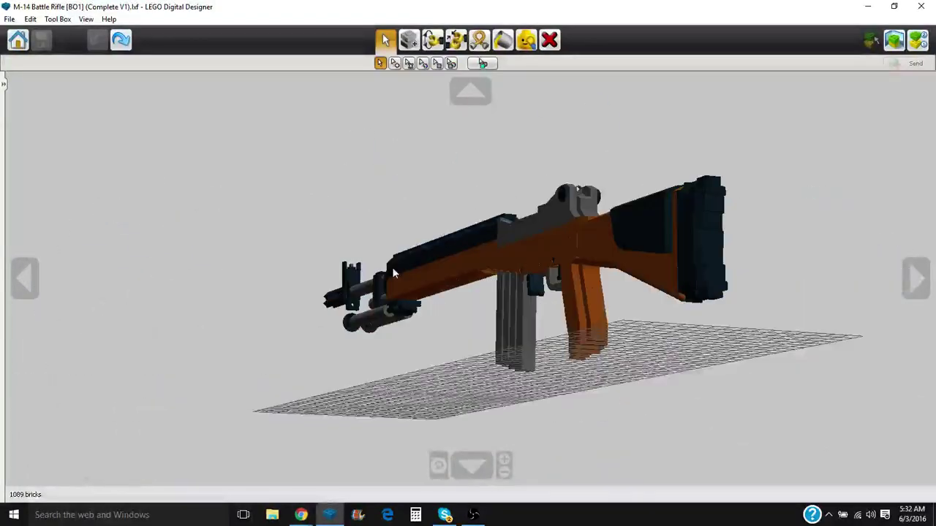
mouse_move(720, 320)
left_mouse_down()
mouse_move(750, 298)
mouse_move(570, 358)
mouse_move(531, 236)
left_mouse_up()
mouse_move(822, 250)
left_mouse_down()
mouse_move(525, 254)
mouse_move(815, 159)
mouse_move(691, 183)
mouse_move(501, 154)
mouse_move(804, 192)
left_mouse_up()
mouse_move(878, 192)
left_mouse_down()
mouse_move(677, 189)
mouse_move(582, 175)
mouse_move(504, 142)
mouse_move(505, 162)
mouse_move(610, 241)
mouse_move(615, 222)
mouse_move(510, 196)
mouse_move(606, 190)
mouse_move(660, 217)
mouse_move(622, 177)
mouse_move(660, 212)
mouse_move(579, 201)
mouse_move(699, 196)
mouse_move(771, 224)
mouse_move(626, 213)
mouse_move(830, 231)
mouse_move(636, 288)
mouse_move(662, 382)
mouse_move(721, 247)
mouse_move(336, 285)
mouse_move(524, 286)
left_mouse_up()
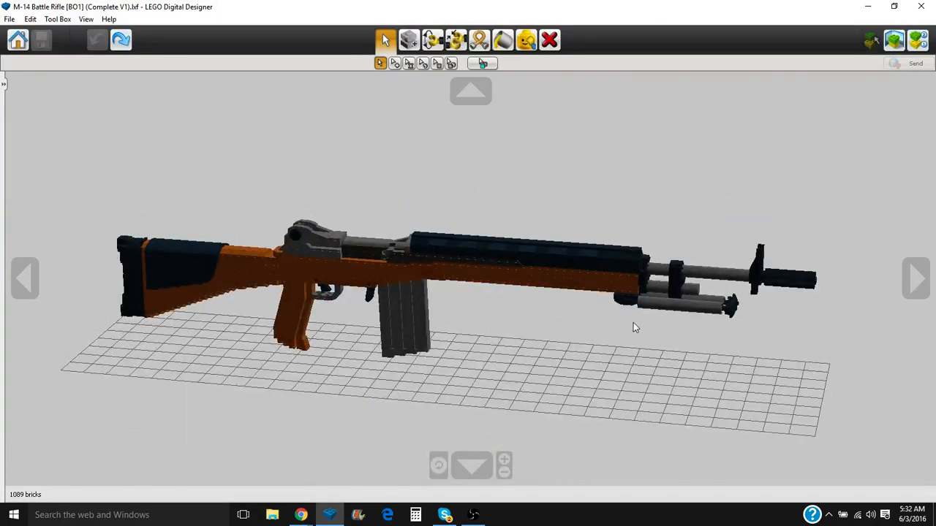